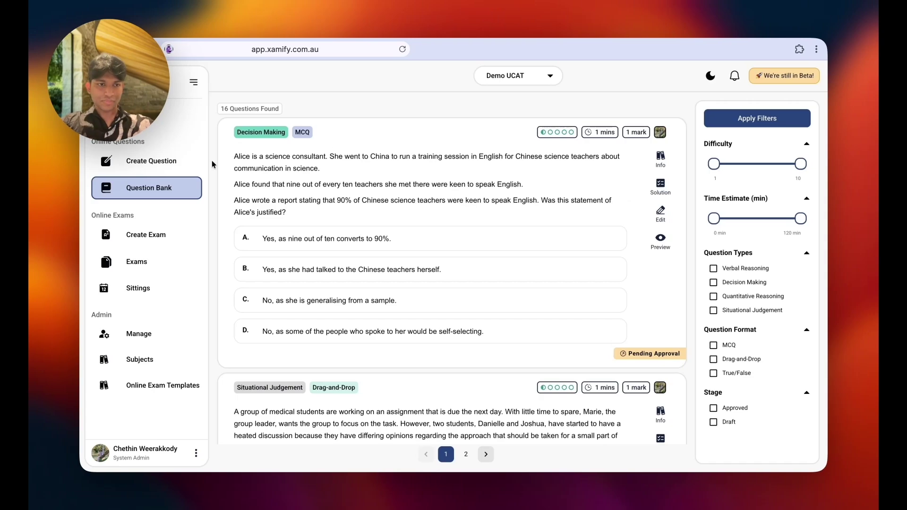
- Start creating a question of the UCAT VR (True/False/Can't Tell) type
{"action": "left_click", "coordinate": [154, 167]}
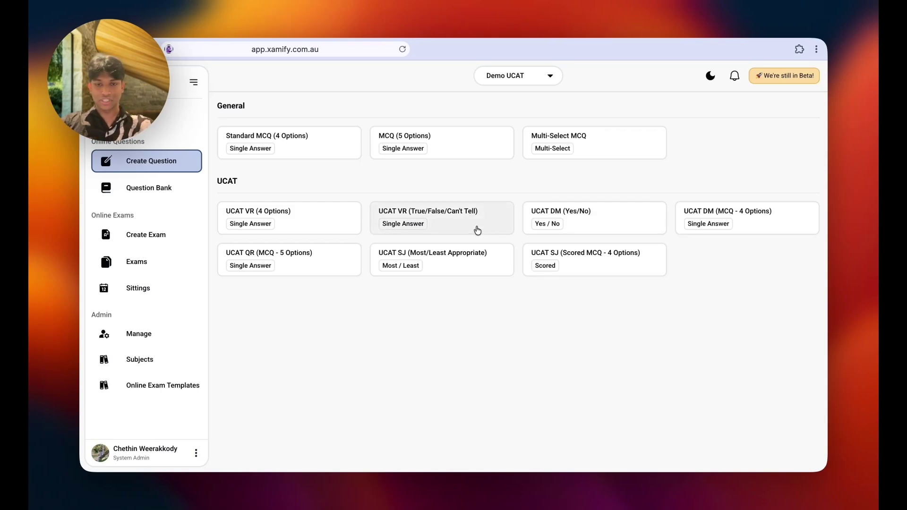
{"action": "left_click", "coordinate": [477, 230]}
{"action": "key", "text": "alt+space"}
{"action": "type", "text": "not"}
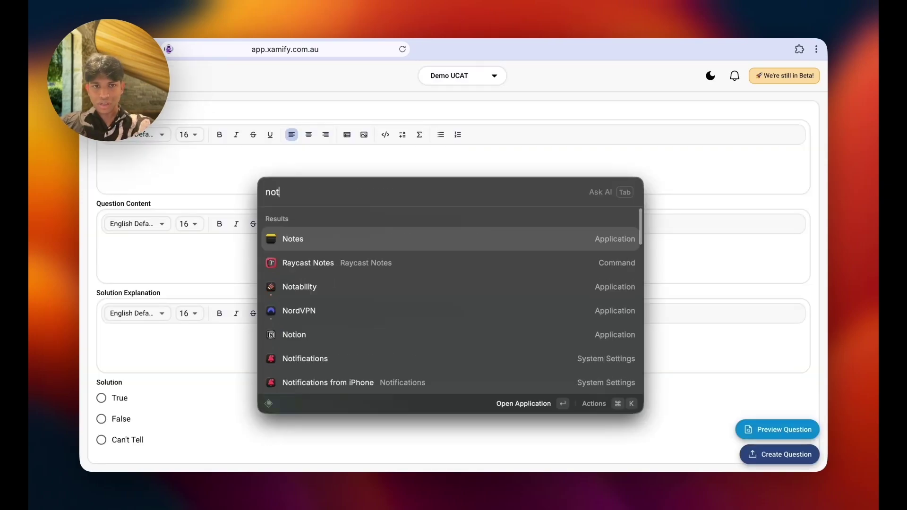
{"action": "key", "text": "Escape"}
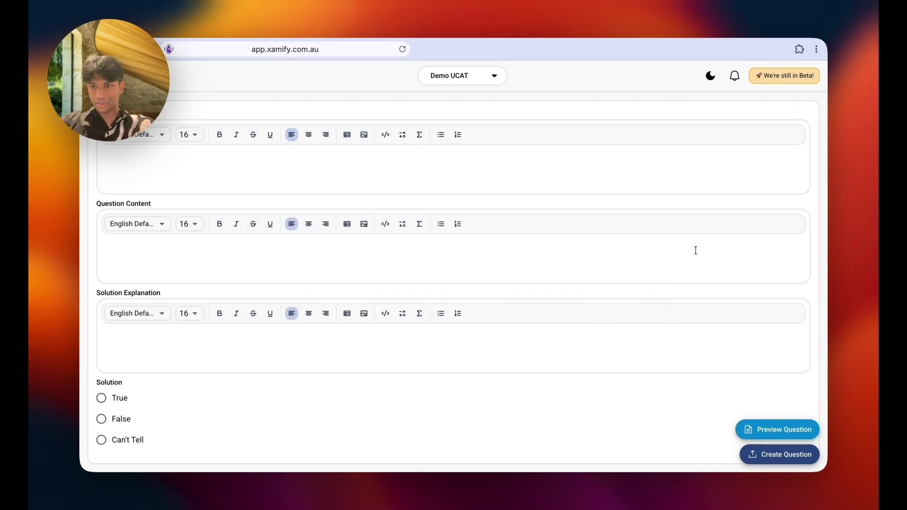
- Enter the passage about the bicycle's role in women's emancipation, and the statement that "Bicycle face" caused greater medical complications for female cyclists as question content
{"action": "left_click", "coordinate": [476, 159]}
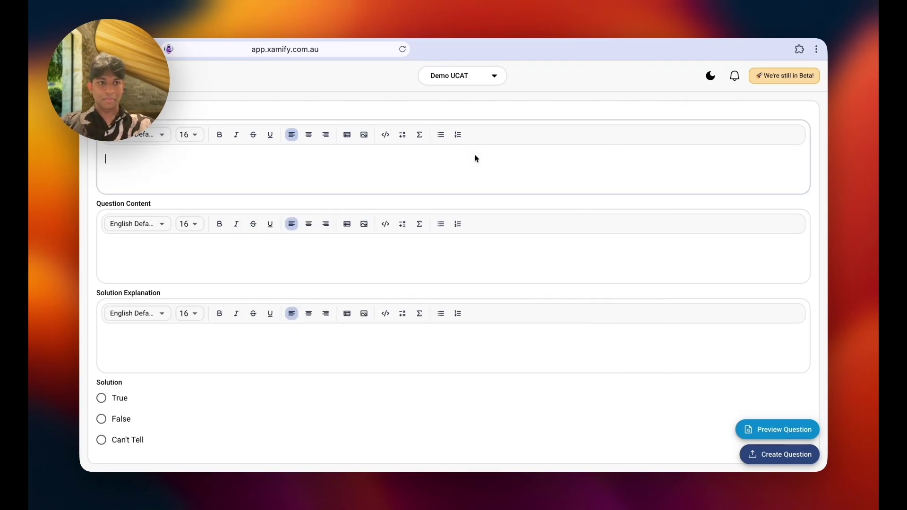
{"action": "type", "text": "The role of the bicycle in the emancipation of women was to give them the freedom to travel while freeing them from body-crushing corsets and billowing skirts. A suffragette famously stated that bicycles \"did more to emancipate women than anything.\" However, the prospect of a saddle between a lady’s legs was widely considered scandalous and linked to sexual immorality. Doctors even warned cyclists about \"bicycle face\"—a condition marked by a fixed, anxious expression that affected men and women equally, but was considered particularly upsetting when seen on women."}
{"action": "scroll", "coordinate": [476, 256], "scroll_direction": "down", "scroll_amount": 1}
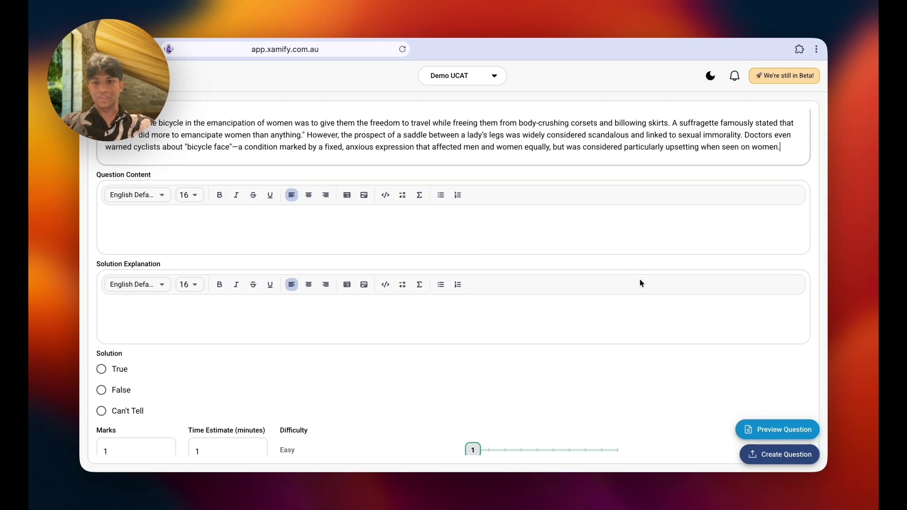
{"action": "left_click", "coordinate": [460, 230]}
{"action": "type", "text": "\"Bicycle face\" was a physical condition that caused greater medical complications for female cyclists than for male cyclists."}
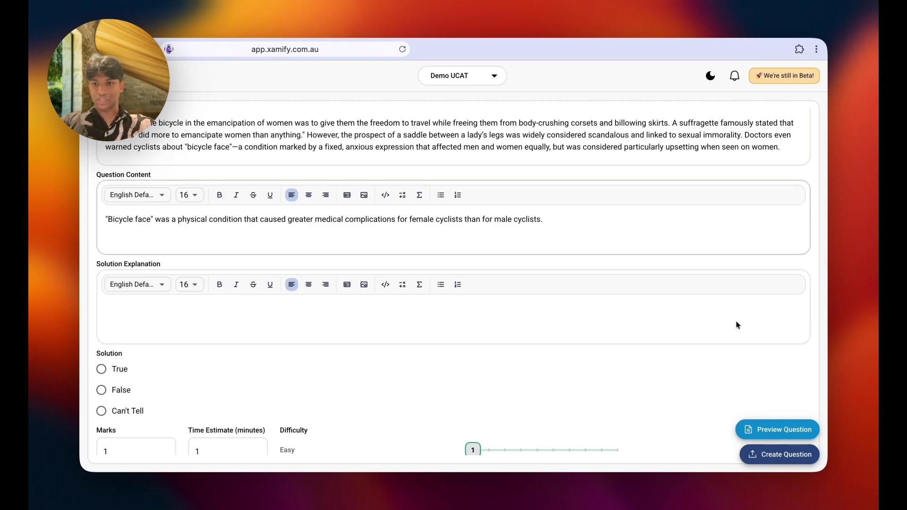
- Enter the solution explanation saying the statement contradicts the text because "bicycle face" "affected men and women equally."
{"action": "left_click", "coordinate": [525, 311]}
{"action": "type", "text": "The statement explicitly contradicts the text. The passage states that \"bicycle face\" was an affliction that \"affected men and women equally.\" While it notes the condition was considered more upsetting when seen on women (due to social biases regarding appearance), it specifies that the actual physical effect itself was equal between genders, making the claim of greater \"medical complications\" false."}
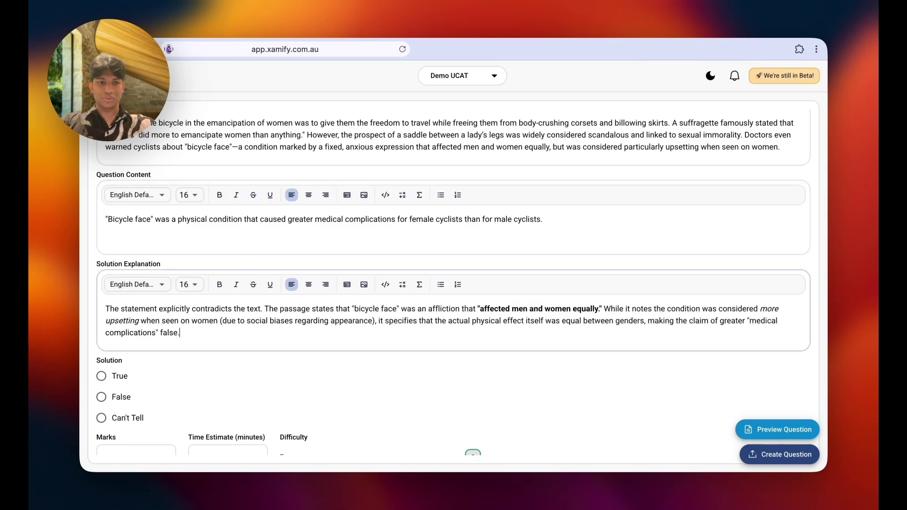
{"action": "scroll", "coordinate": [583, 296], "scroll_direction": "down", "scroll_amount": 3}
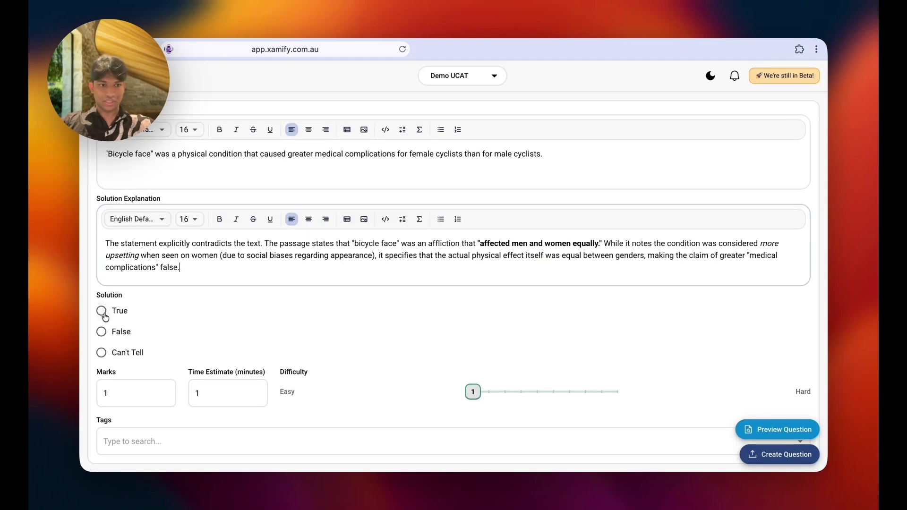
- Mark False as the correct solution and check the question's preview
{"action": "left_click", "coordinate": [102, 333]}
{"action": "left_click", "coordinate": [777, 429]}
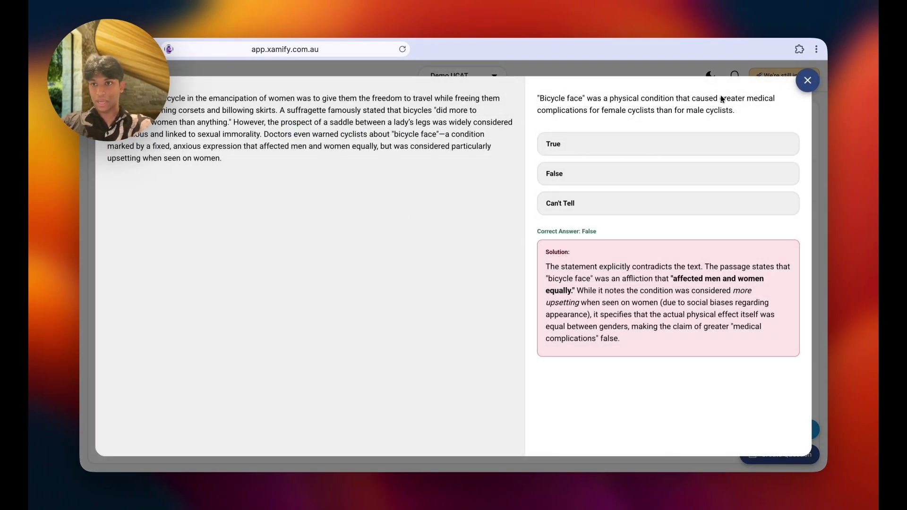
{"action": "left_click", "coordinate": [804, 90]}
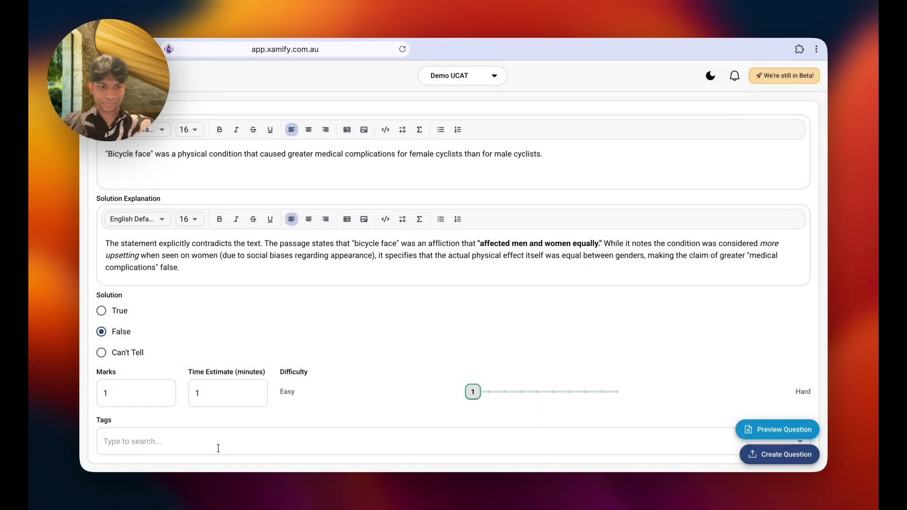
- Tag the question as Verbal Reasoning and MCQ, and create it
{"action": "left_click", "coordinate": [333, 435]}
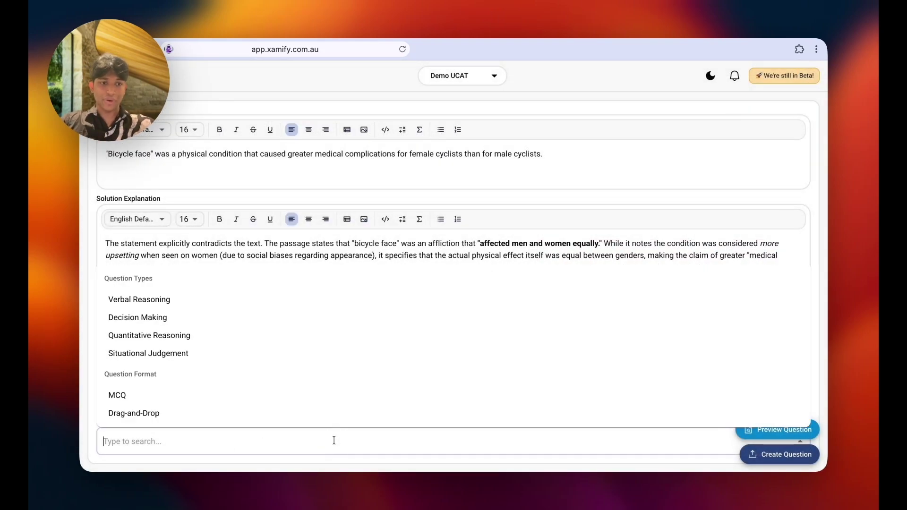
{"action": "left_click", "coordinate": [158, 303]}
{"action": "left_click", "coordinate": [158, 397]}
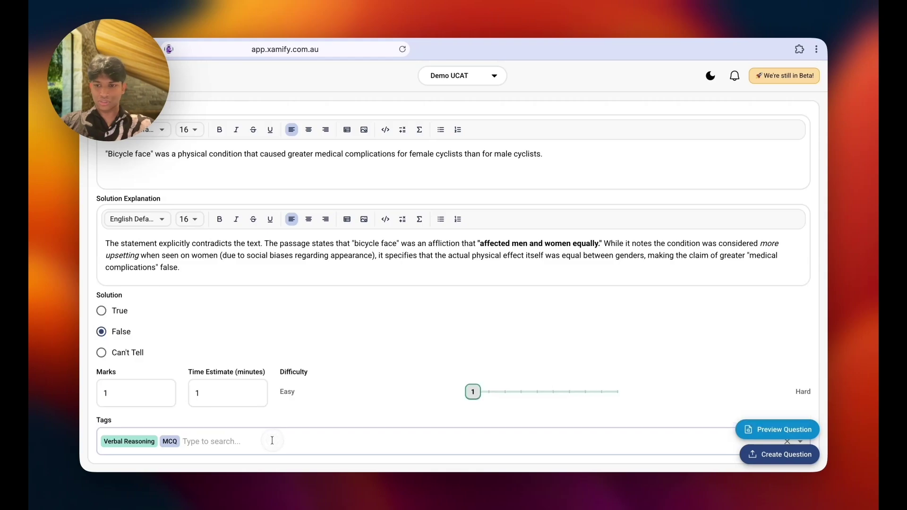
{"action": "left_click", "coordinate": [759, 454]}
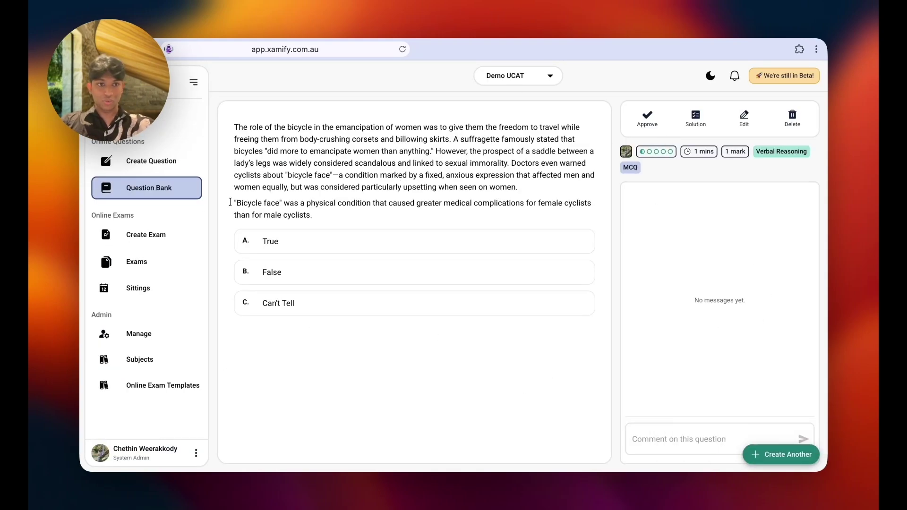
- Review the questions in the Question Bank, including the new bicycle question
{"action": "left_click", "coordinate": [137, 188]}
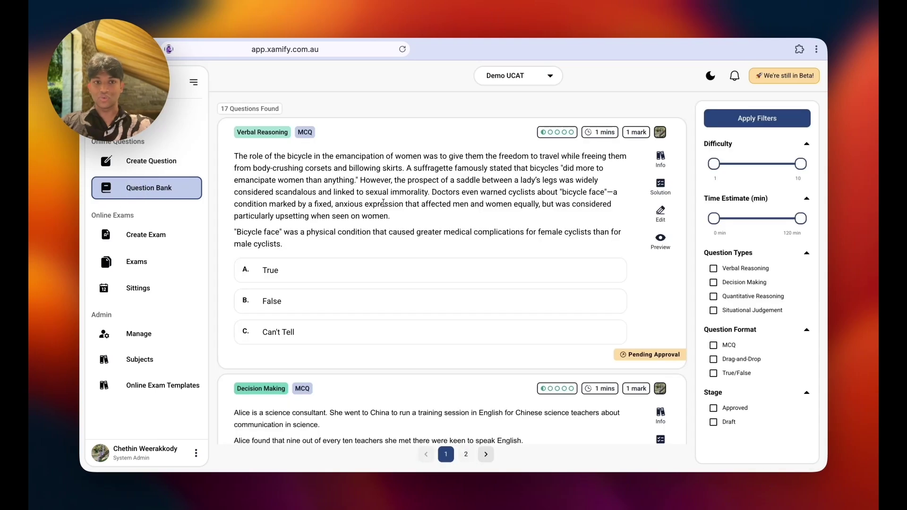
{"action": "scroll", "coordinate": [424, 308], "scroll_direction": "down", "scroll_amount": 5}
{"action": "scroll", "coordinate": [424, 308], "scroll_direction": "down", "scroll_amount": 15}
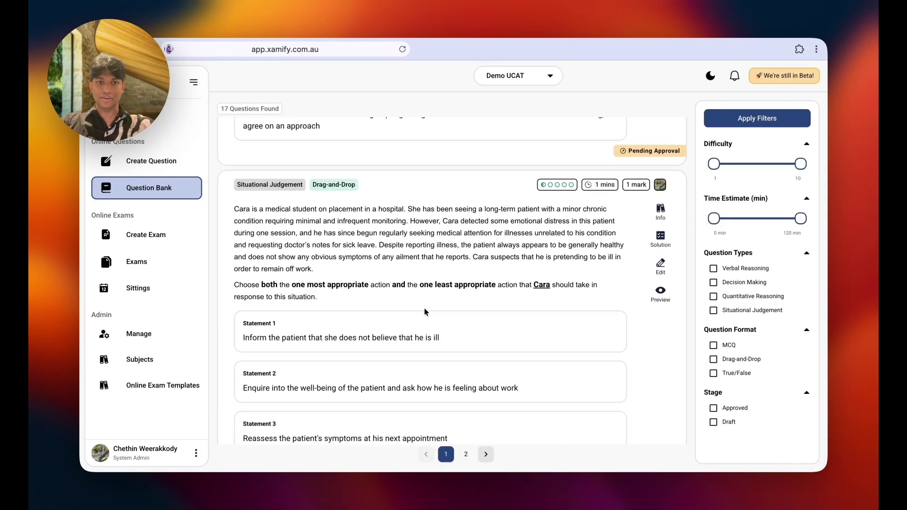
{"action": "scroll", "coordinate": [424, 308], "scroll_direction": "down", "scroll_amount": 15}
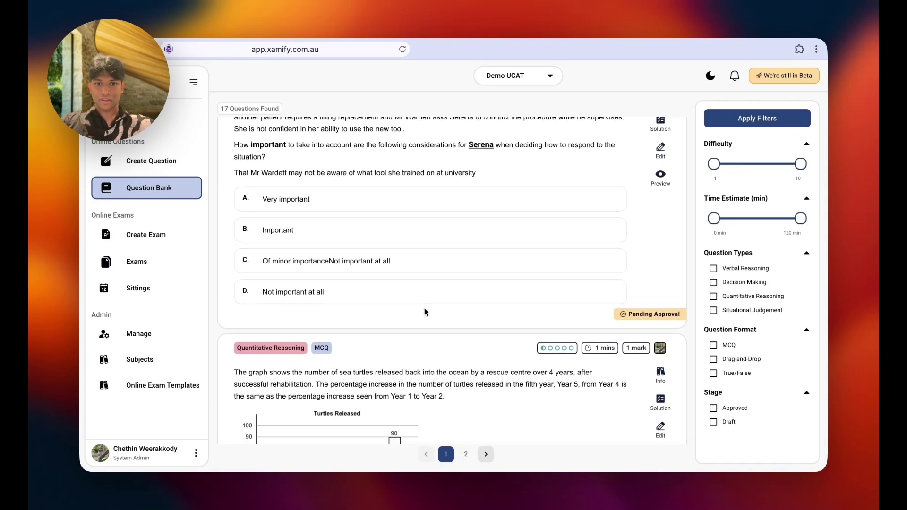
{"action": "scroll", "coordinate": [425, 308], "scroll_direction": "down", "scroll_amount": 10}
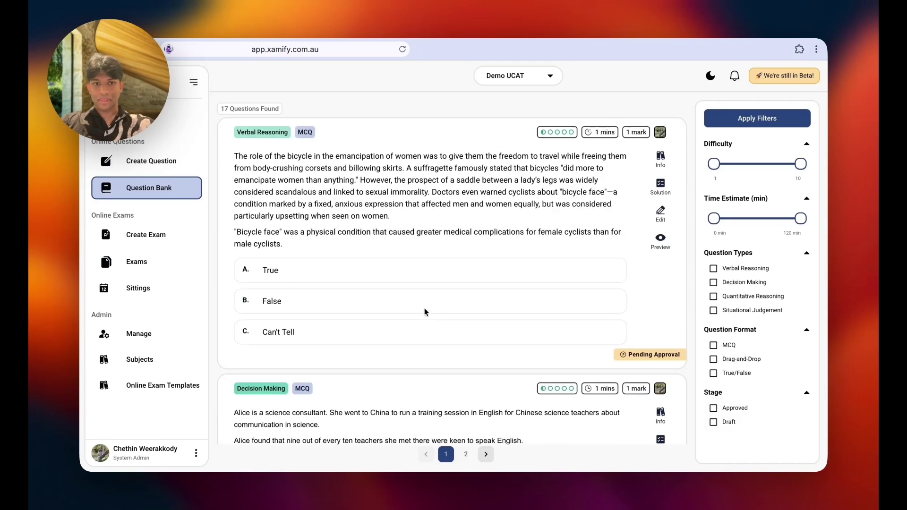
- Start an exam from the UCAT template and add the bicycle question to its Verbal Reasoning section
{"action": "left_click", "coordinate": [131, 238]}
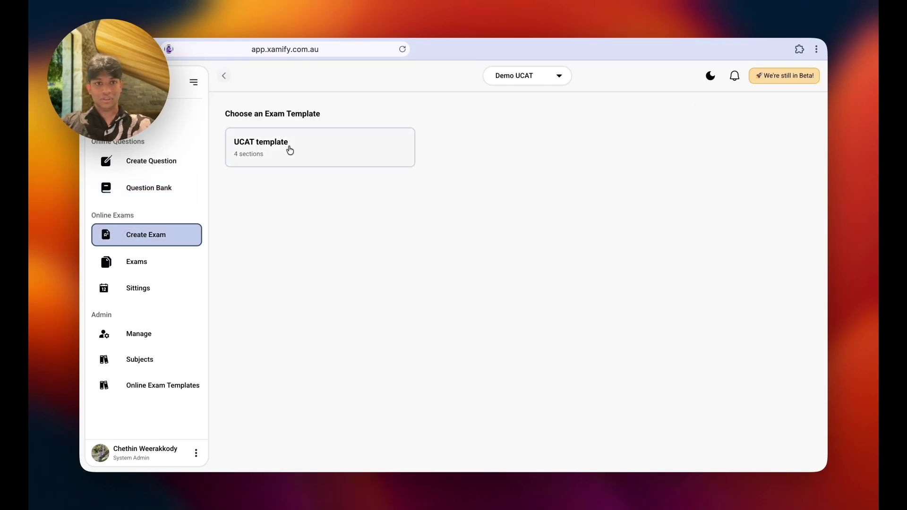
{"action": "left_click", "coordinate": [288, 148]}
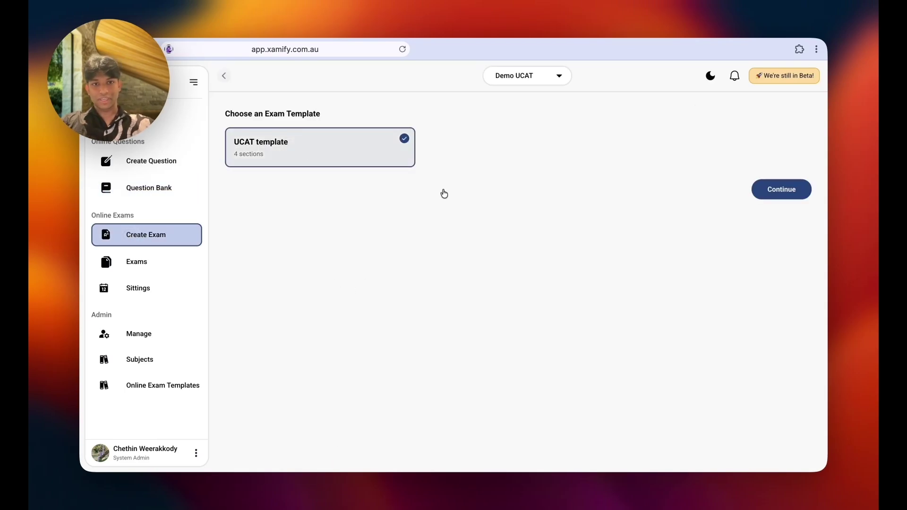
{"action": "left_click", "coordinate": [803, 191]}
{"action": "left_click_drag", "start_coordinate": [405, 222], "coordinate": [719, 204]}
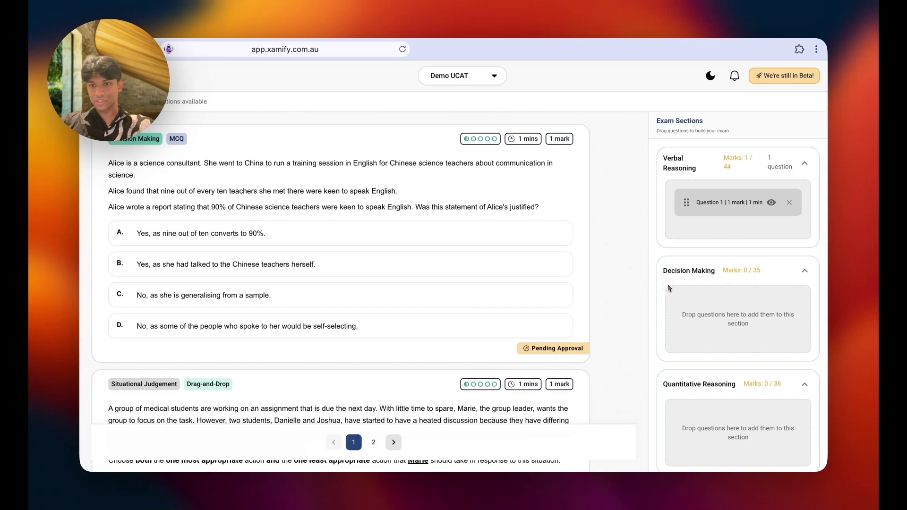
- Add the Alice science consultant question to Decision Making and the medical students' group assignment question to Situational Judgement
{"action": "scroll", "coordinate": [670, 288], "scroll_direction": "down", "scroll_amount": 5}
{"action": "scroll", "coordinate": [704, 400], "scroll_direction": "down", "scroll_amount": 1}
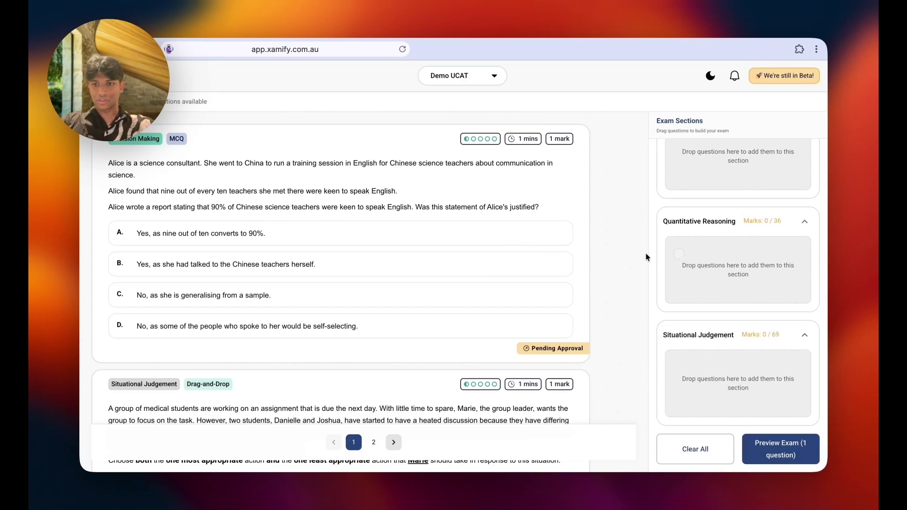
{"action": "scroll", "coordinate": [670, 331], "scroll_direction": "up", "scroll_amount": 3}
{"action": "left_click_drag", "start_coordinate": [512, 233], "coordinate": [721, 273]}
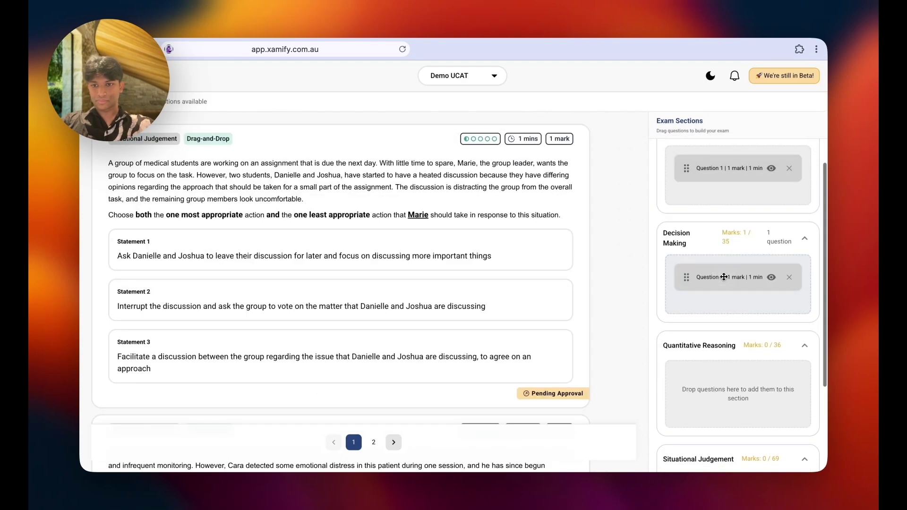
{"action": "scroll", "coordinate": [704, 339], "scroll_direction": "down", "scroll_amount": 3}
{"action": "left_click_drag", "start_coordinate": [521, 299], "coordinate": [737, 380]}
- Filter the available questions by Situational Judgement and add the Cara question and the first Serena question to the Situational Judgement section
{"action": "left_click", "coordinate": [107, 101]}
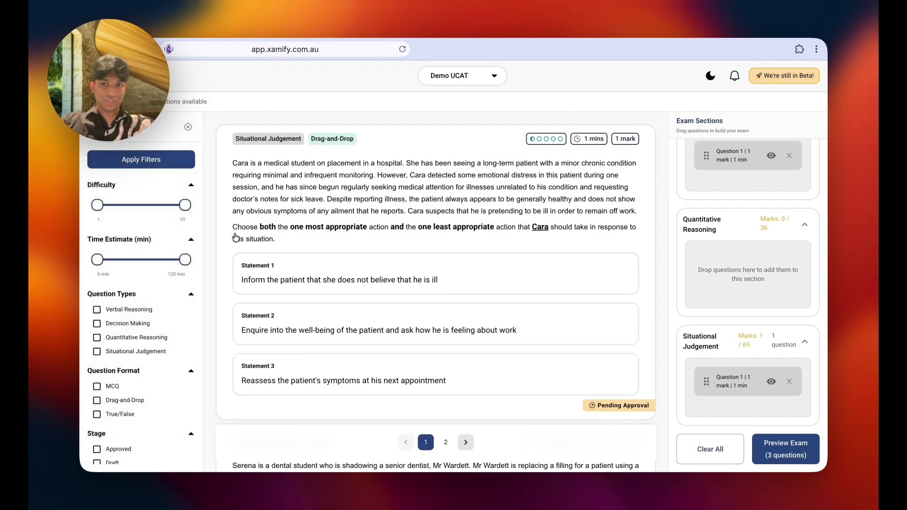
{"action": "scroll", "coordinate": [150, 345], "scroll_direction": "down", "scroll_amount": 1}
{"action": "scroll", "coordinate": [148, 350], "scroll_direction": "up", "scroll_amount": 1}
{"action": "left_click", "coordinate": [149, 345]}
{"action": "left_click", "coordinate": [141, 160]}
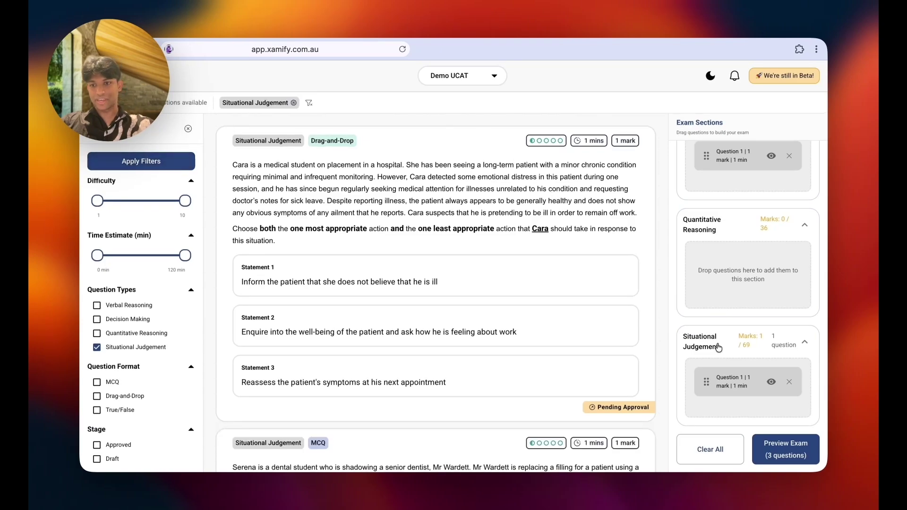
{"action": "left_click_drag", "start_coordinate": [580, 287], "coordinate": [751, 392]}
{"action": "left_click_drag", "start_coordinate": [546, 283], "coordinate": [705, 420]}
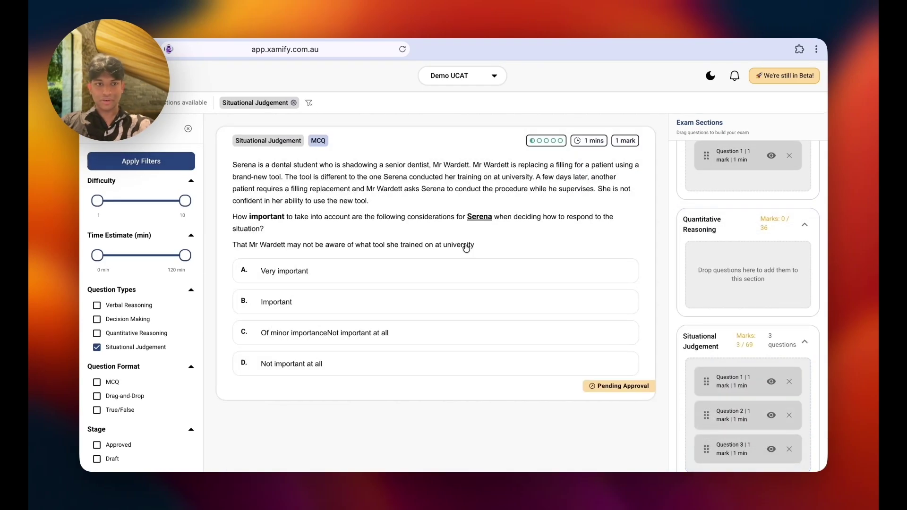
- Filter the available questions by Quantitative Reasoning only and add the sea turtles graph question to the Quantitative Reasoning section
{"action": "left_click", "coordinate": [118, 333]}
{"action": "left_click", "coordinate": [116, 347]}
{"action": "left_click", "coordinate": [153, 159]}
{"action": "left_click_drag", "start_coordinate": [372, 253], "coordinate": [749, 283]}
- Open the exam preview and review its questions
{"action": "scroll", "coordinate": [749, 297], "scroll_direction": "down", "scroll_amount": 5}
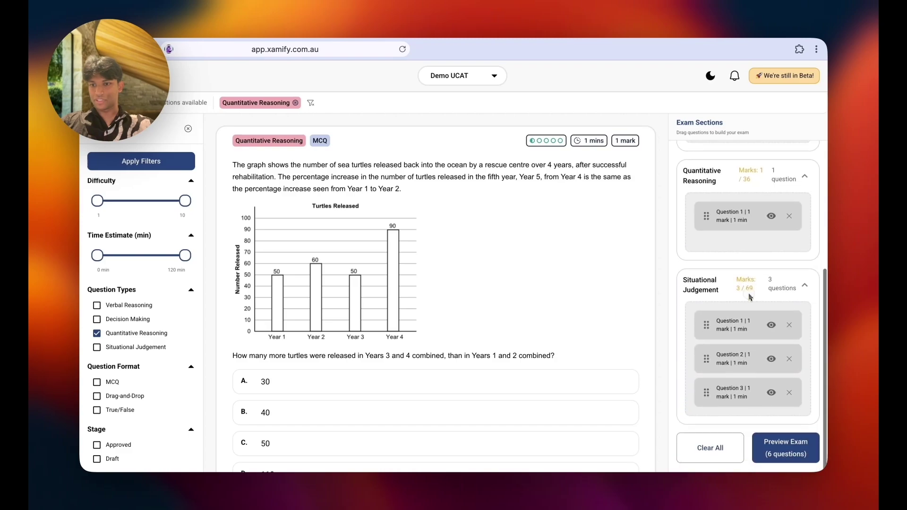
{"action": "left_click", "coordinate": [795, 449]}
{"action": "scroll", "coordinate": [486, 259], "scroll_direction": "down", "scroll_amount": 20}
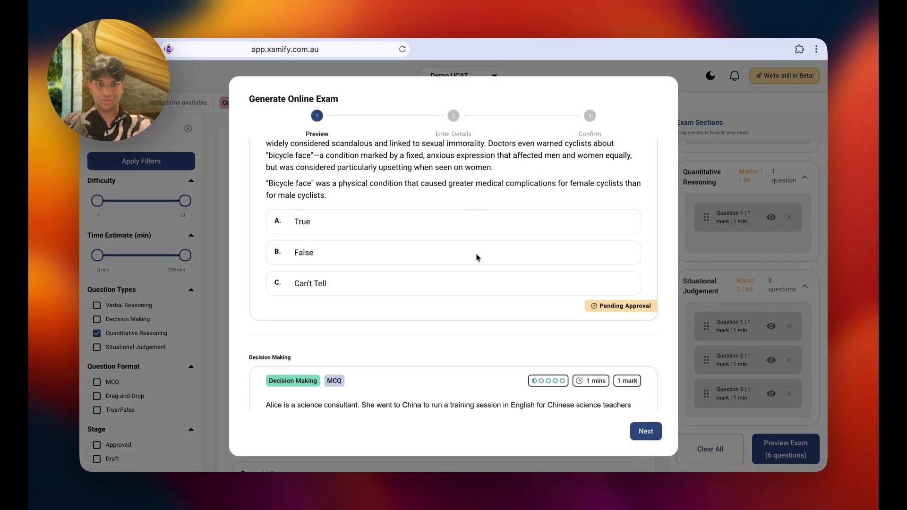
- Title the exam "test exam" with the description "test exam for demo", make it public, and generate it
{"action": "left_click", "coordinate": [644, 430]}
{"action": "left_click", "coordinate": [428, 208]}
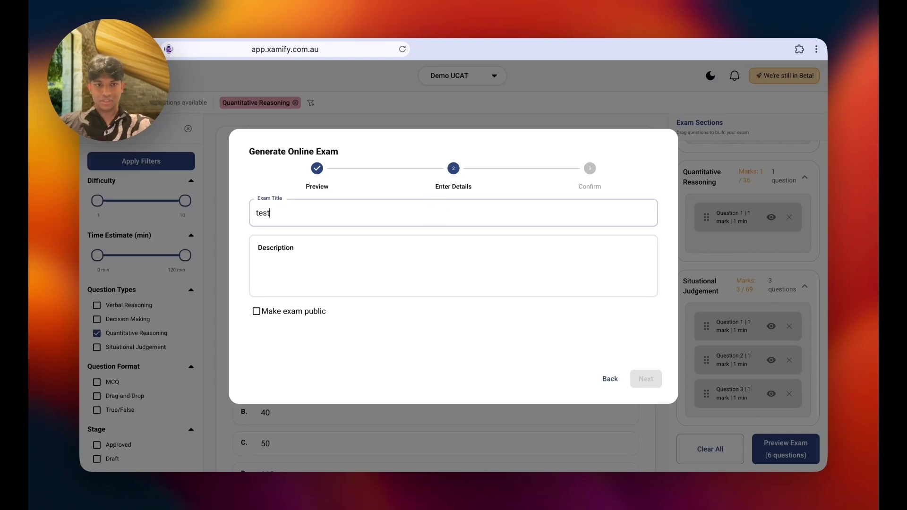
{"action": "left_click", "coordinate": [297, 313]}
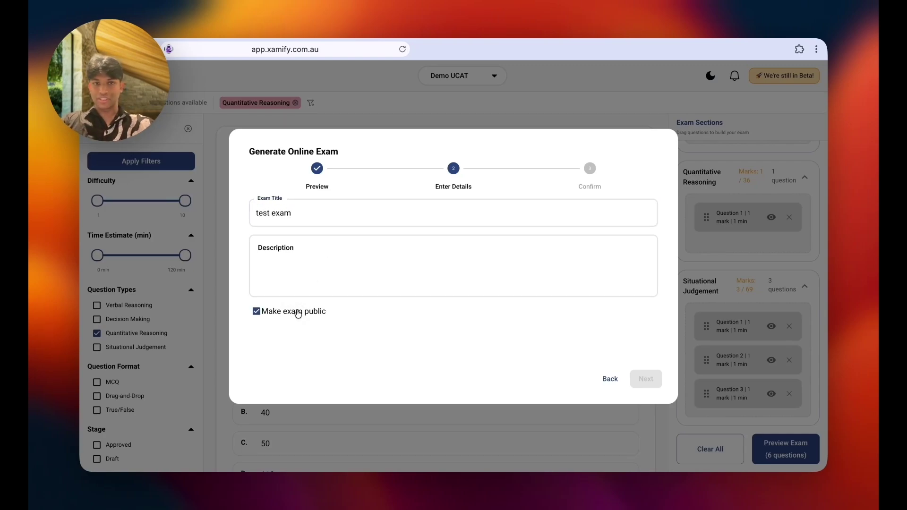
{"action": "left_click", "coordinate": [560, 277]}
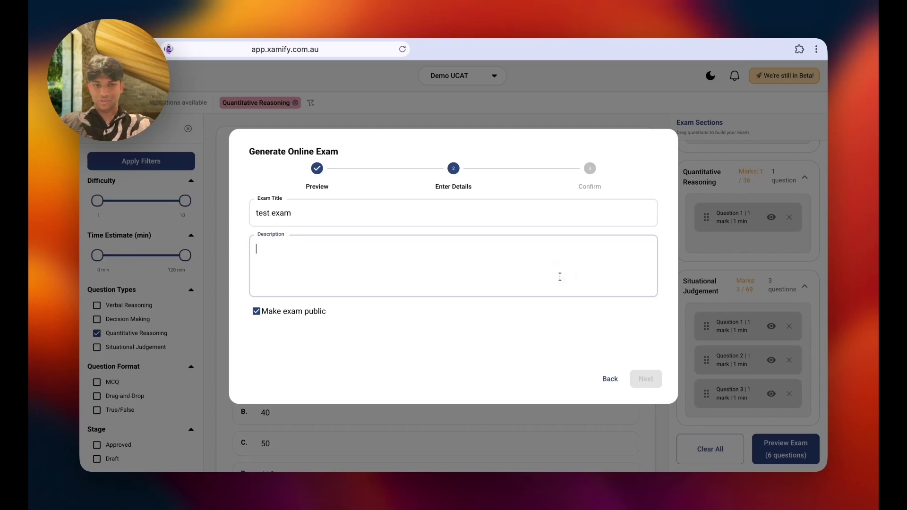
{"action": "type", "text": "test exam for de"}
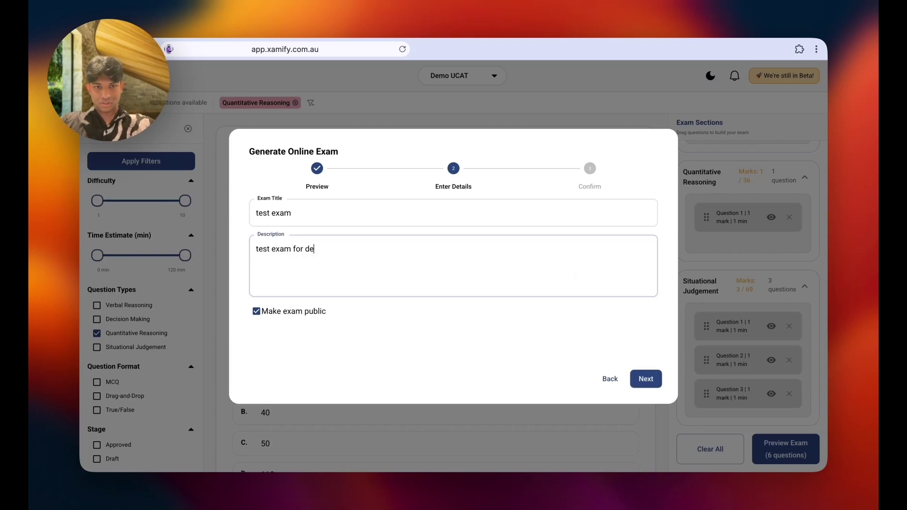
{"action": "left_click", "coordinate": [646, 379]}
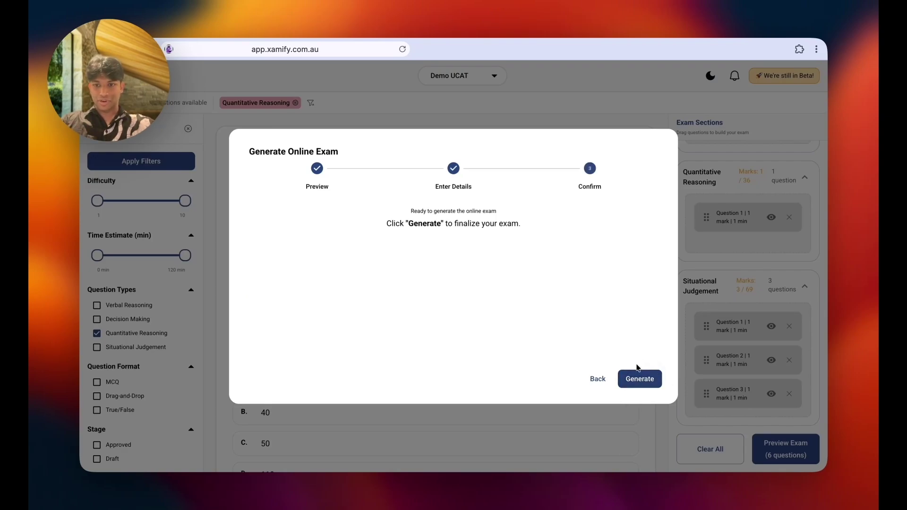
{"action": "left_click", "coordinate": [646, 379]}
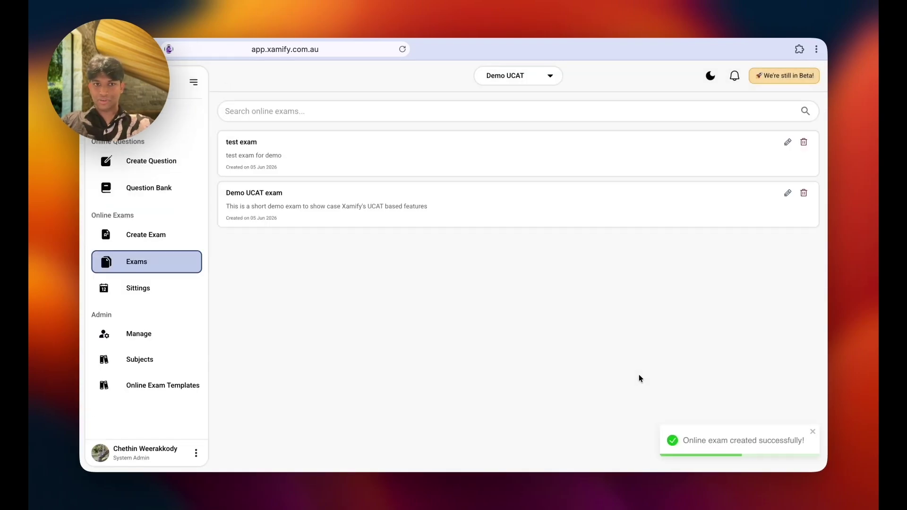
- Open the interactive preview of "test exam", read its welcome screen and advance to the next introduction screen
{"action": "left_click", "coordinate": [363, 161]}
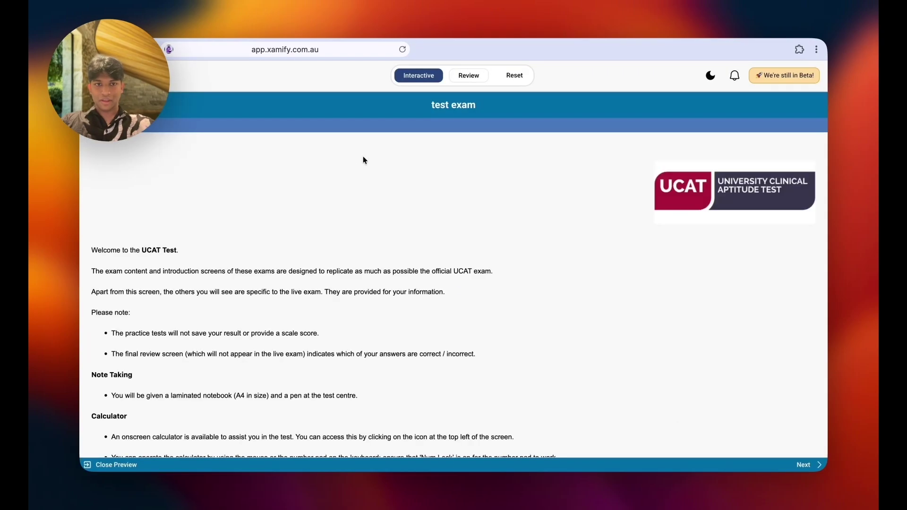
{"action": "scroll", "coordinate": [683, 316], "scroll_direction": "down", "scroll_amount": 5}
{"action": "left_click", "coordinate": [808, 465]}
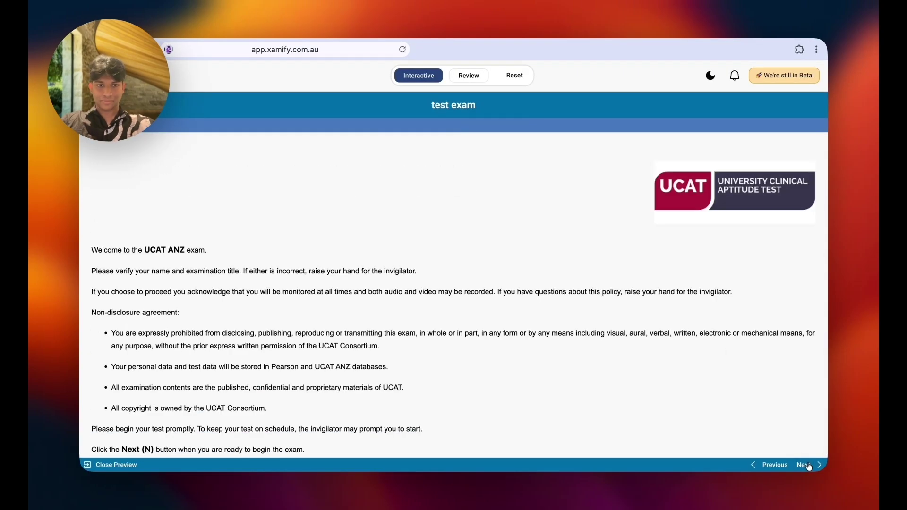
- Page through the interactive preview's bicycle, science teacher and sea turtles questions and switch to the review mode
{"action": "left_click", "coordinate": [808, 466]}
{"action": "left_click", "coordinate": [809, 465]}
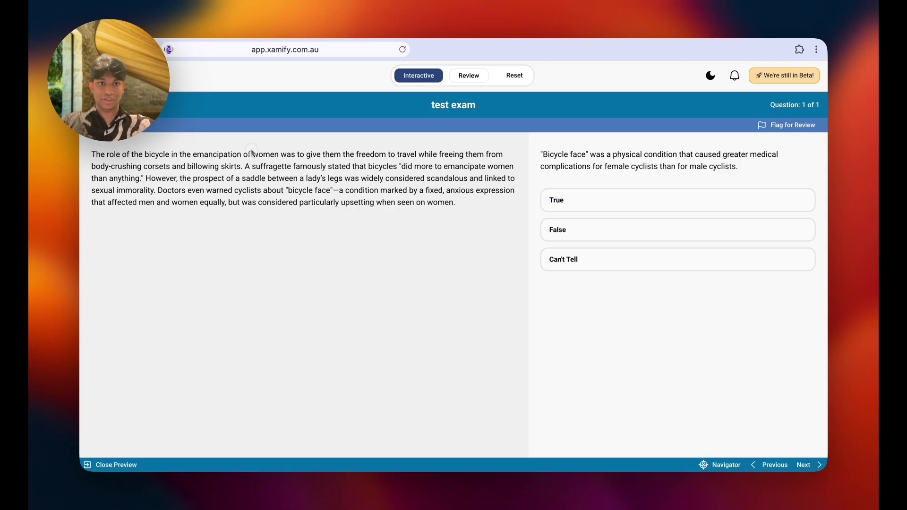
{"action": "left_click", "coordinate": [804, 465]}
{"action": "left_click", "coordinate": [804, 465]}
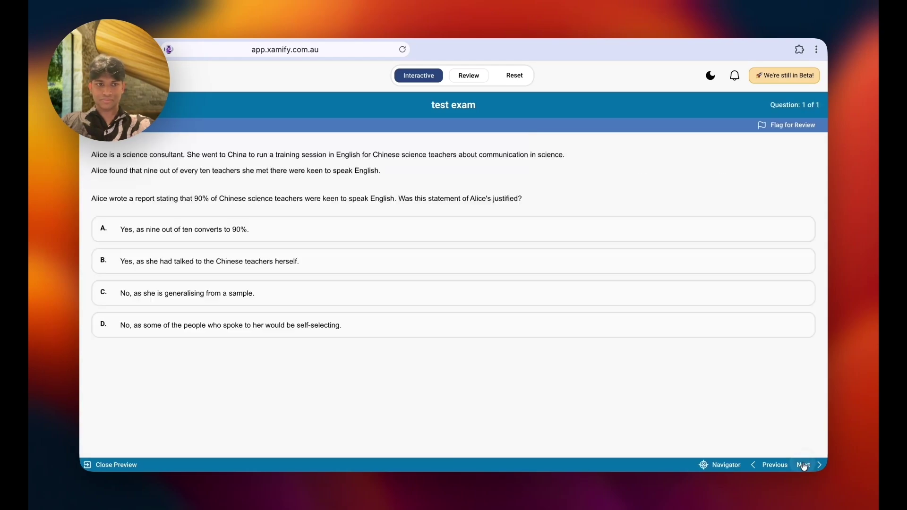
{"action": "scroll", "coordinate": [808, 467], "scroll_direction": "down", "scroll_amount": 5}
{"action": "left_click", "coordinate": [806, 466]}
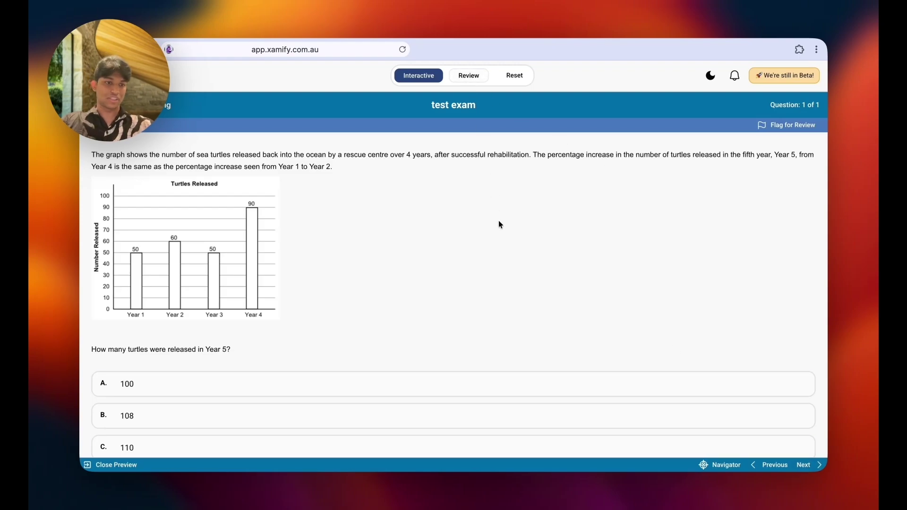
{"action": "scroll", "coordinate": [498, 220], "scroll_direction": "down", "scroll_amount": 3}
{"action": "left_click", "coordinate": [468, 76]}
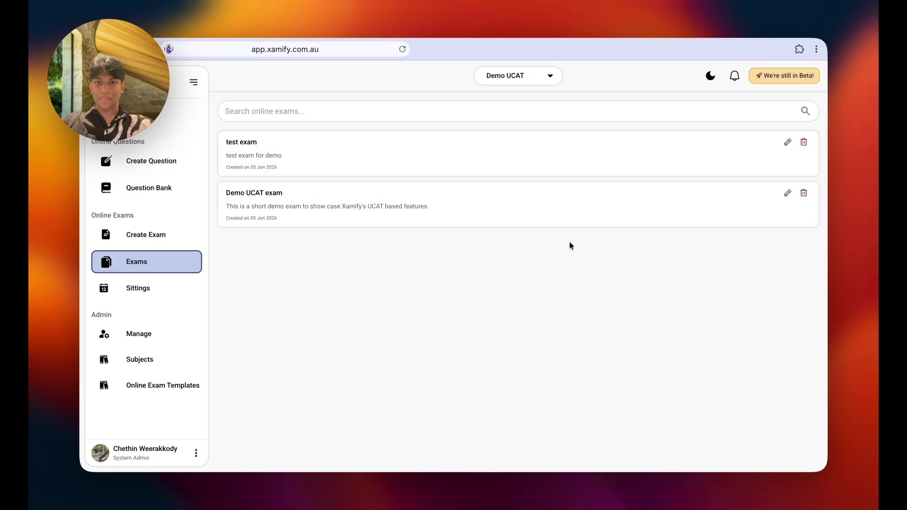
- Start a new examination sitting for the Demo UCAT exam and title it "Practice session c"
{"action": "left_click", "coordinate": [158, 289]}
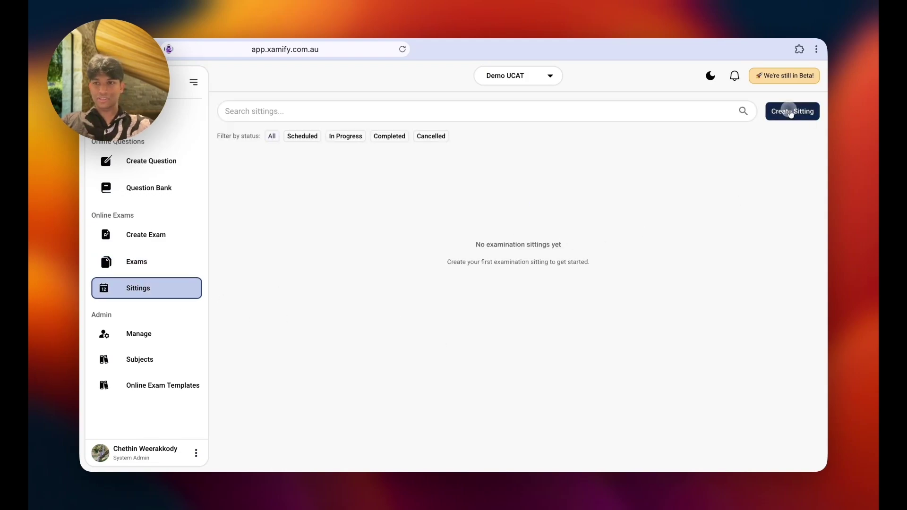
{"action": "left_click", "coordinate": [790, 112]}
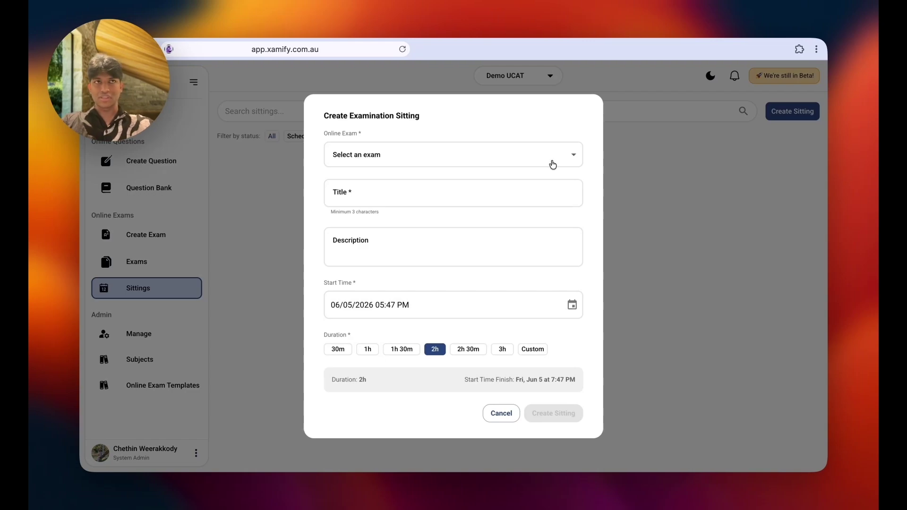
{"action": "left_click", "coordinate": [553, 164]}
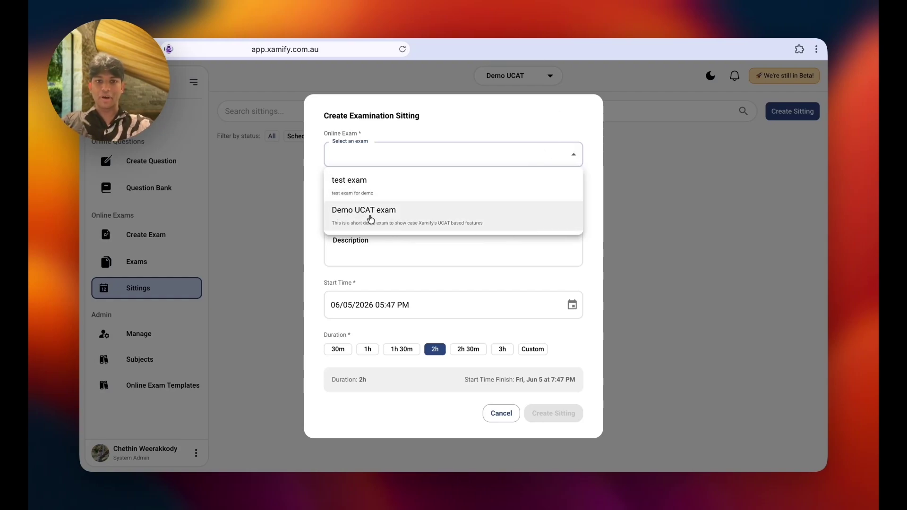
{"action": "left_click", "coordinate": [453, 219]}
{"action": "left_click", "coordinate": [477, 200]}
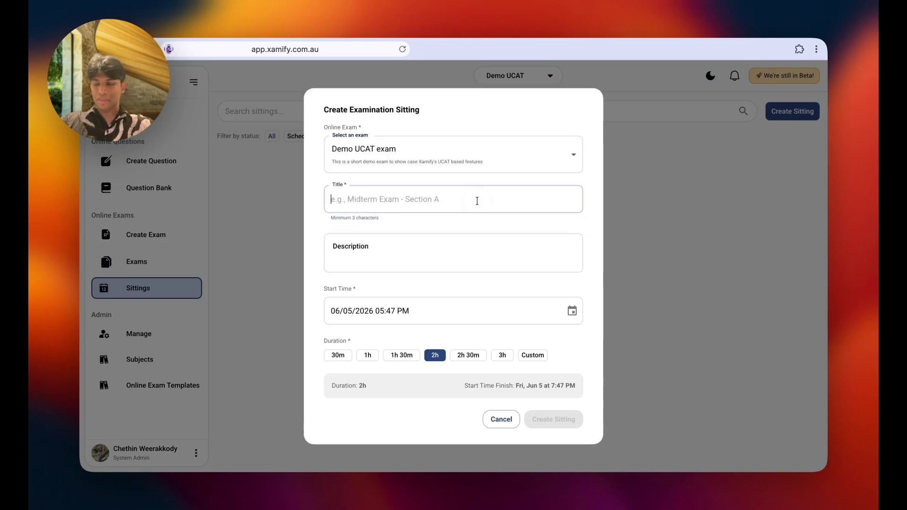
{"action": "type", "text": "Practise"}
{"action": "key", "text": "BackSpace"}
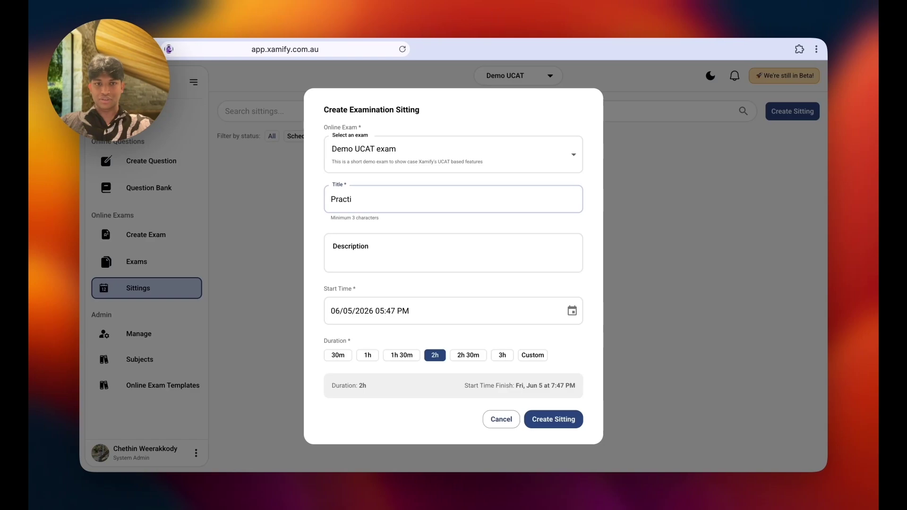
{"action": "type", "text": "session c"}
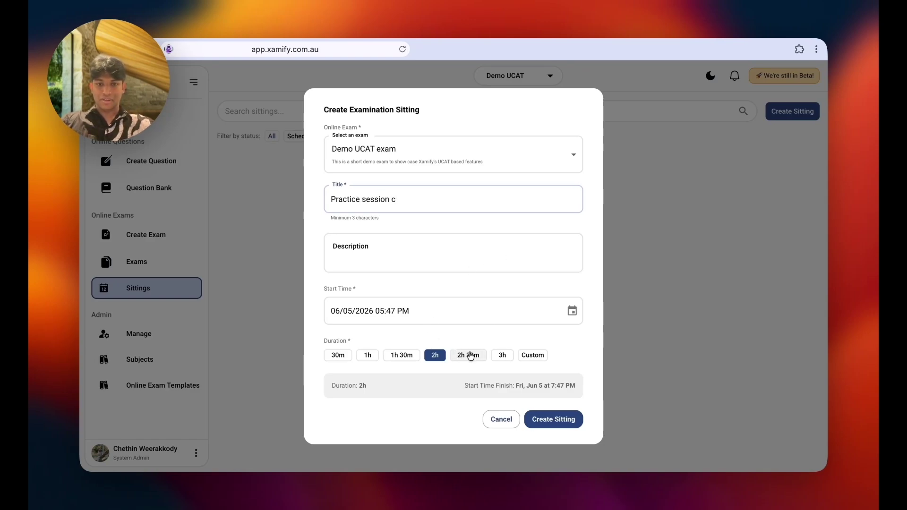
- Set the sitting's duration to 3h and its start time to 06/05/2026 04:50 PM, and create it
{"action": "left_click", "coordinate": [506, 359]}
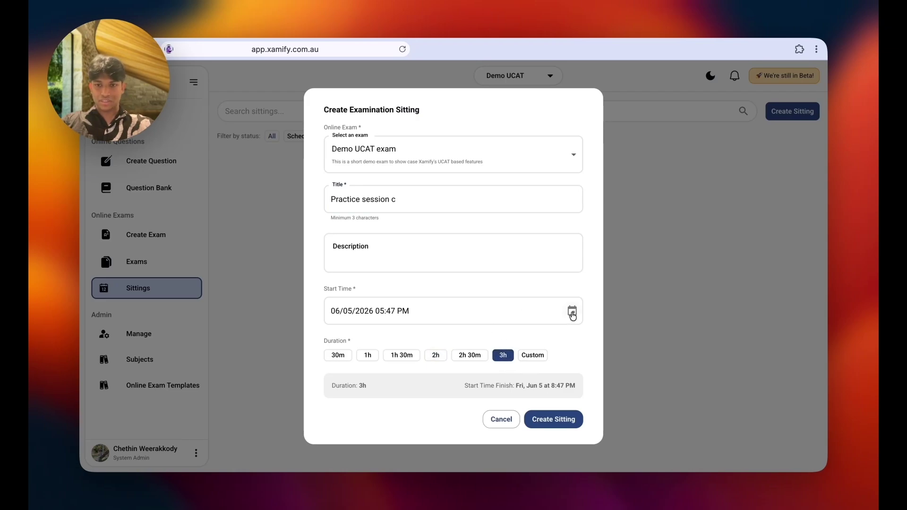
{"action": "left_click", "coordinate": [572, 310]}
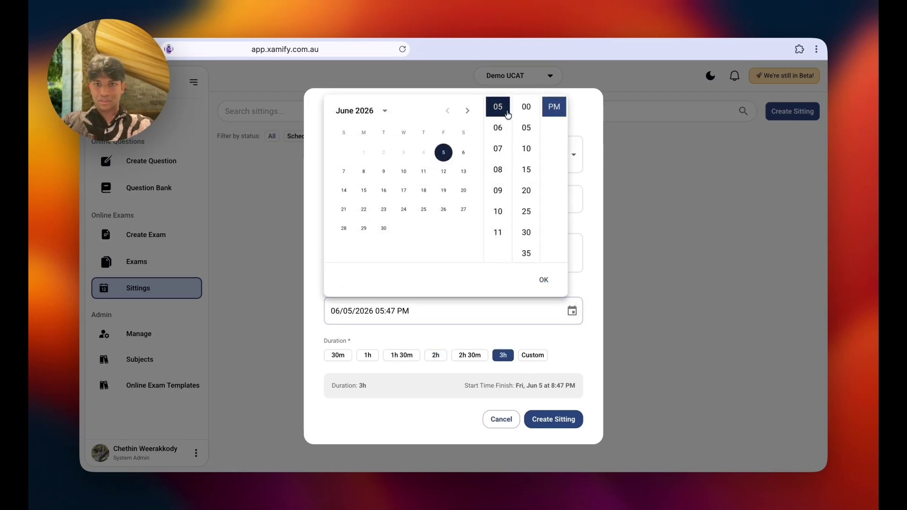
{"action": "scroll", "coordinate": [497, 142], "scroll_direction": "up", "scroll_amount": 1}
{"action": "left_click", "coordinate": [496, 116]}
{"action": "scroll", "coordinate": [524, 198], "scroll_direction": "down", "scroll_amount": 3}
{"action": "left_click", "coordinate": [525, 185]}
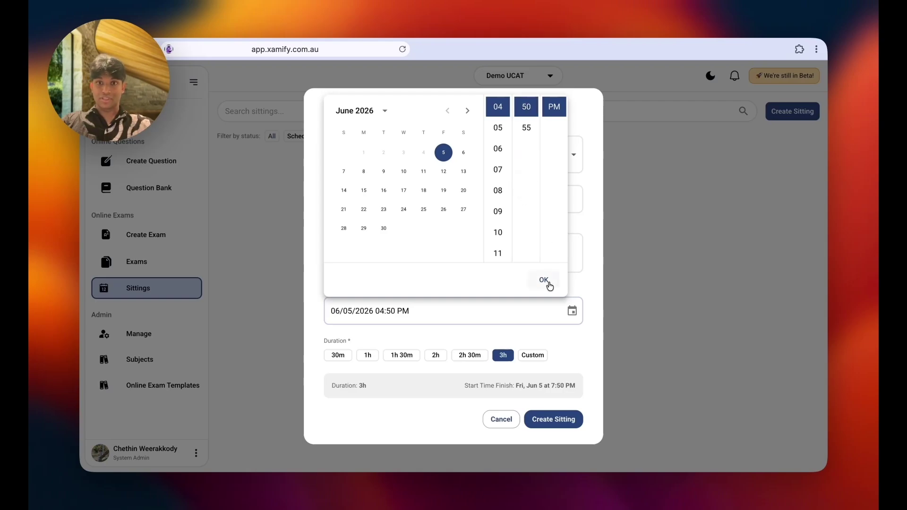
{"action": "left_click", "coordinate": [545, 282]}
{"action": "left_click", "coordinate": [561, 419]}
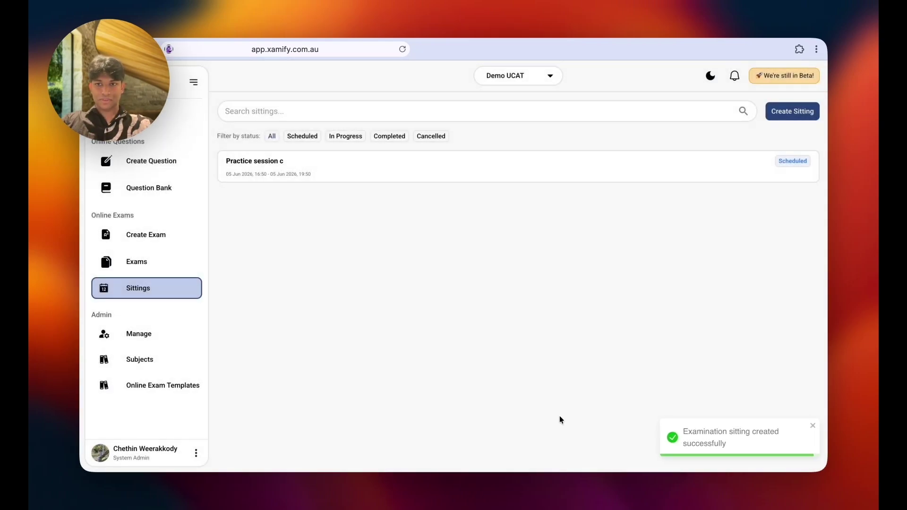
- Open the "Practice session c" sitting, check its join code and enroll all listed students
{"action": "left_click", "coordinate": [573, 179]}
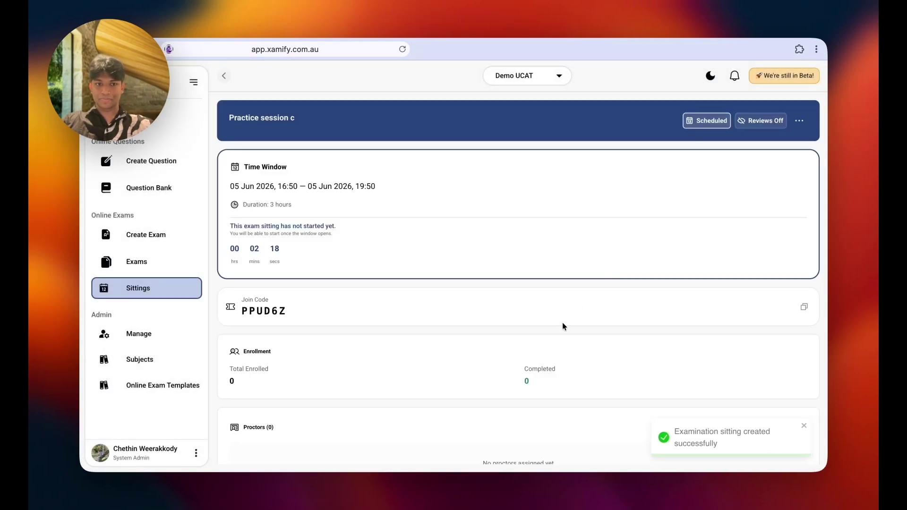
{"action": "double_click", "coordinate": [250, 311]}
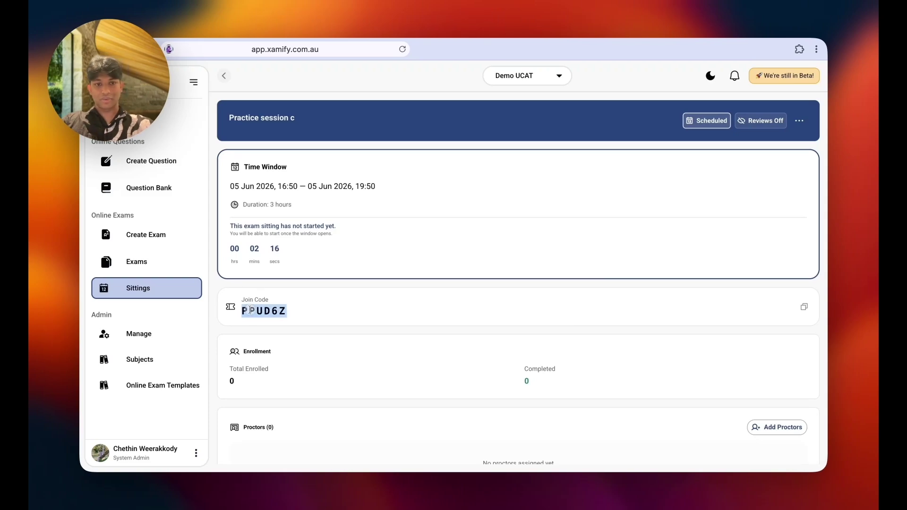
{"action": "scroll", "coordinate": [502, 314], "scroll_direction": "down", "scroll_amount": 3}
{"action": "left_click", "coordinate": [800, 399]}
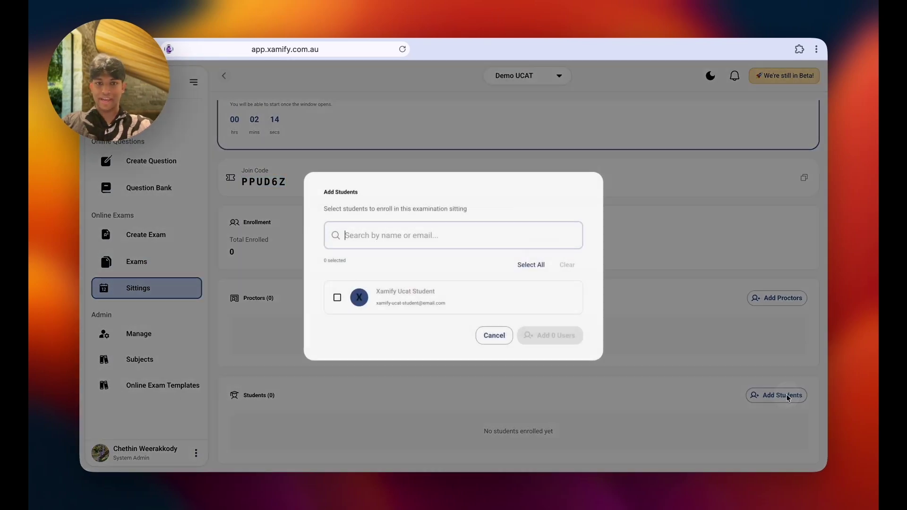
{"action": "left_click", "coordinate": [531, 264]}
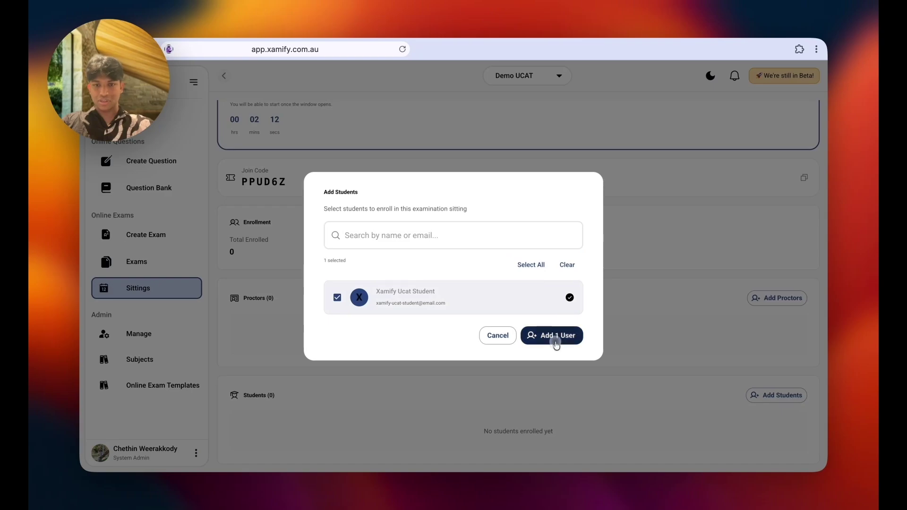
{"action": "left_click", "coordinate": [555, 339]}
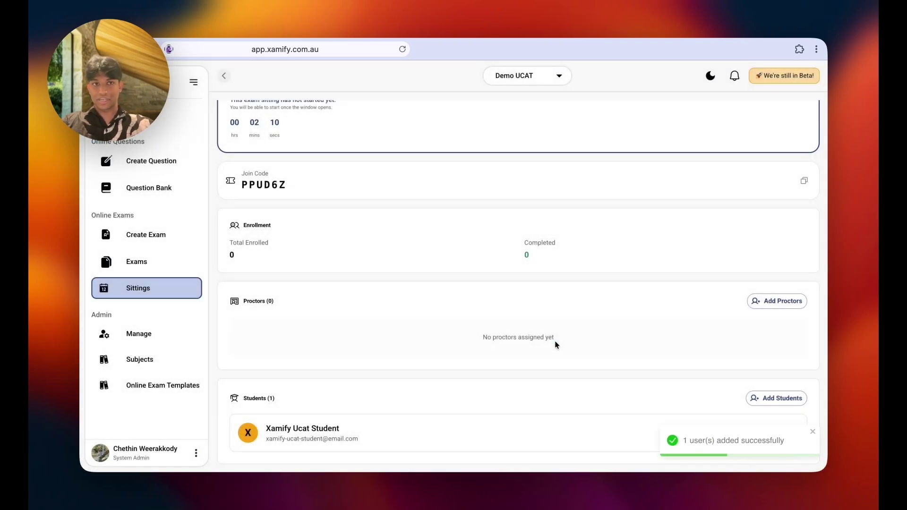
{"action": "scroll", "coordinate": [579, 245], "scroll_direction": "up", "scroll_amount": 3}
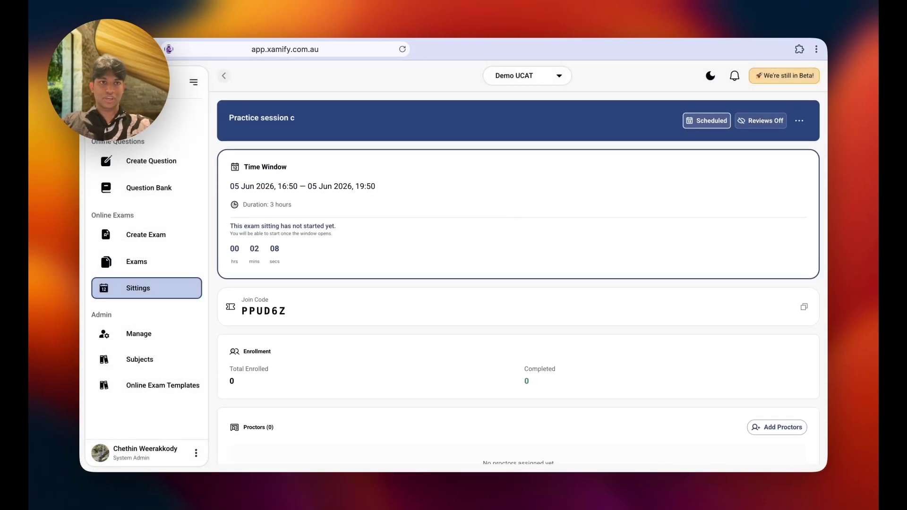
- Switch to the student account's window, reload it, open the "Practice session c" exam and read its time window
{"action": "key", "text": "ctrl+Right"}
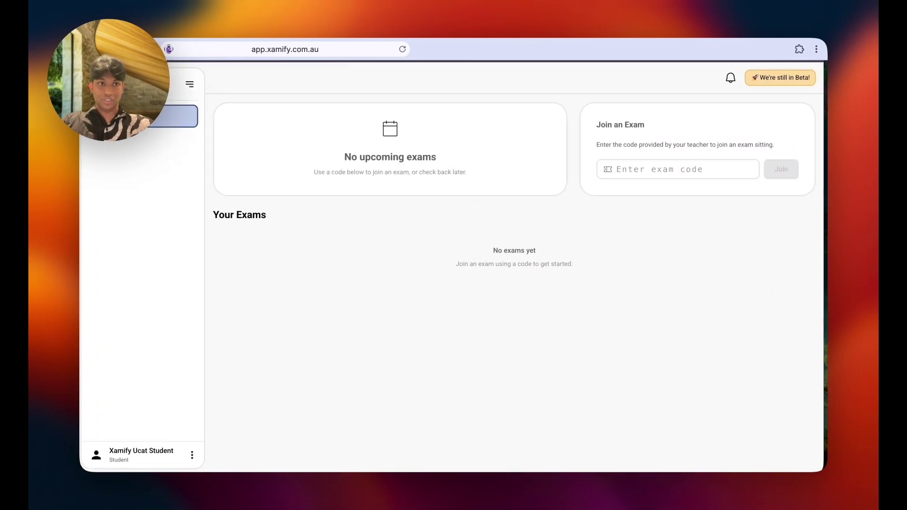
{"action": "key", "text": "super+r"}
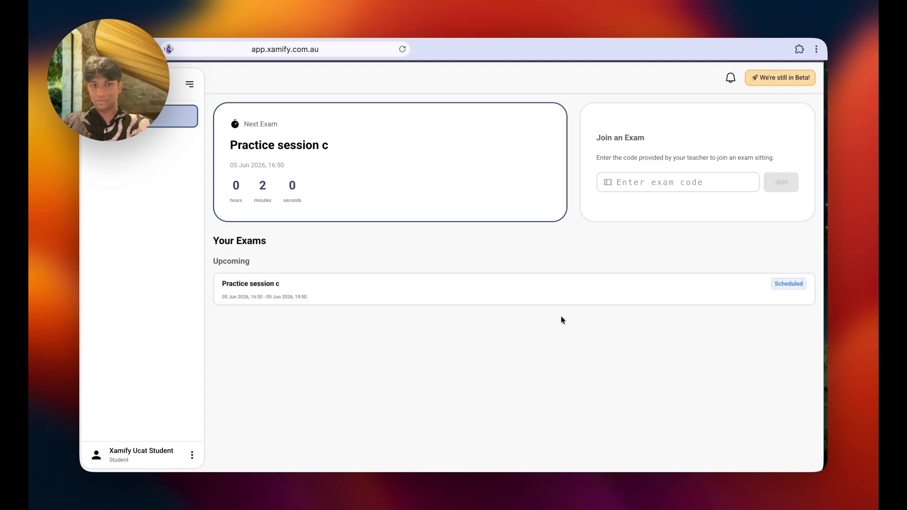
{"action": "left_click", "coordinate": [540, 293]}
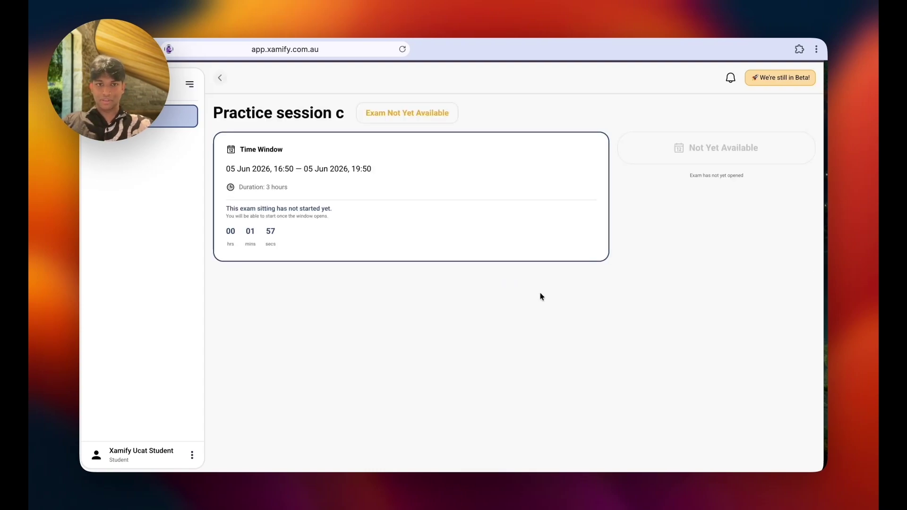
{"action": "left_click_drag", "start_coordinate": [228, 167], "coordinate": [435, 168]}
{"action": "left_click", "coordinate": [435, 170]}
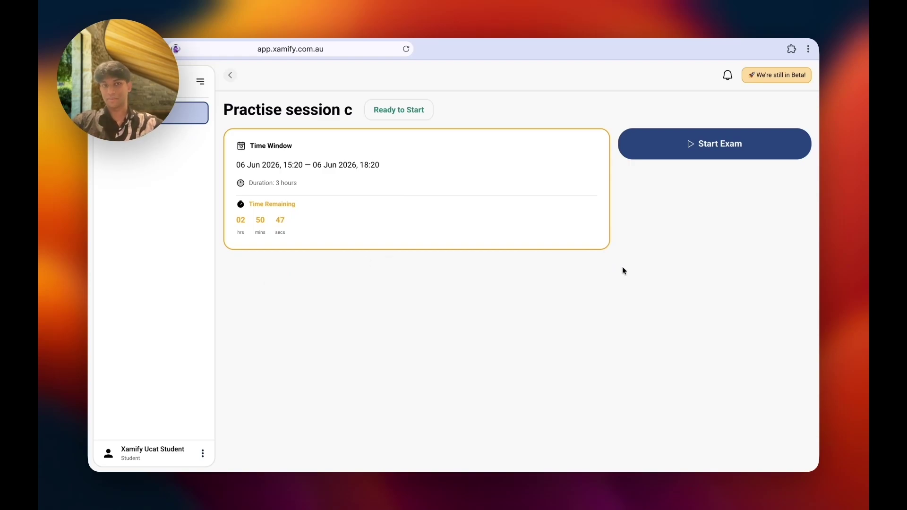
- Start the exam as the student and advance through the welcome screens to the Verbal Reasoning instructions
{"action": "left_click", "coordinate": [740, 147]}
{"action": "left_click", "coordinate": [540, 310]}
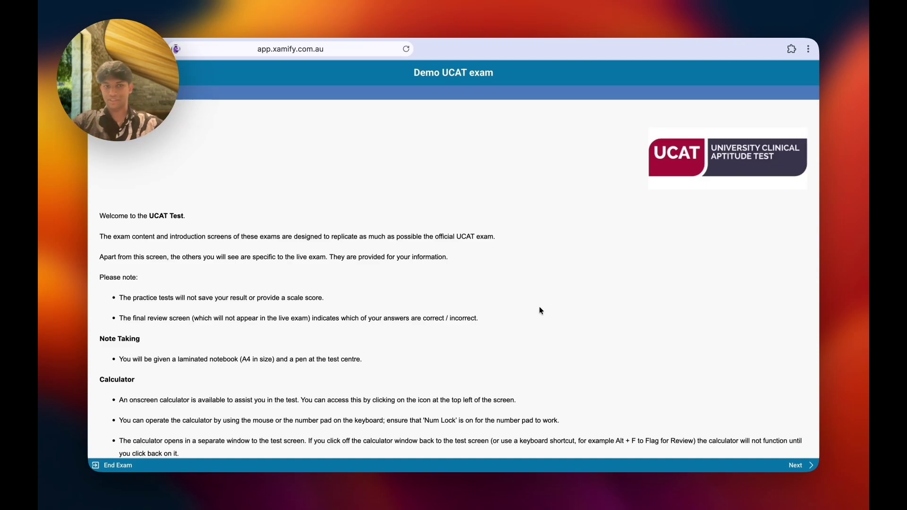
{"action": "scroll", "coordinate": [542, 310], "scroll_direction": "down", "scroll_amount": 5}
{"action": "left_click", "coordinate": [796, 466]}
{"action": "left_click", "coordinate": [796, 466]}
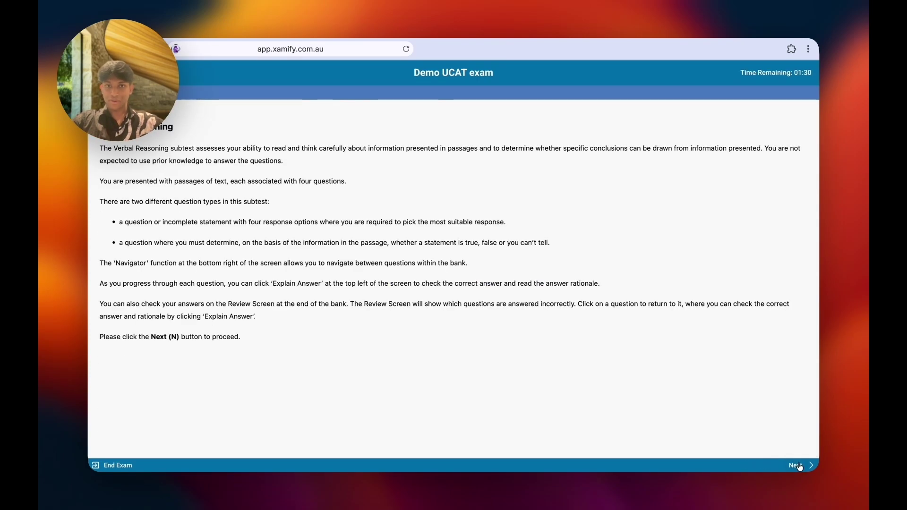
- Read the Verbal Reasoning instructions and the remaining time
{"action": "left_click_drag", "start_coordinate": [191, 131], "coordinate": [293, 335]}
{"action": "left_click", "coordinate": [294, 335]}
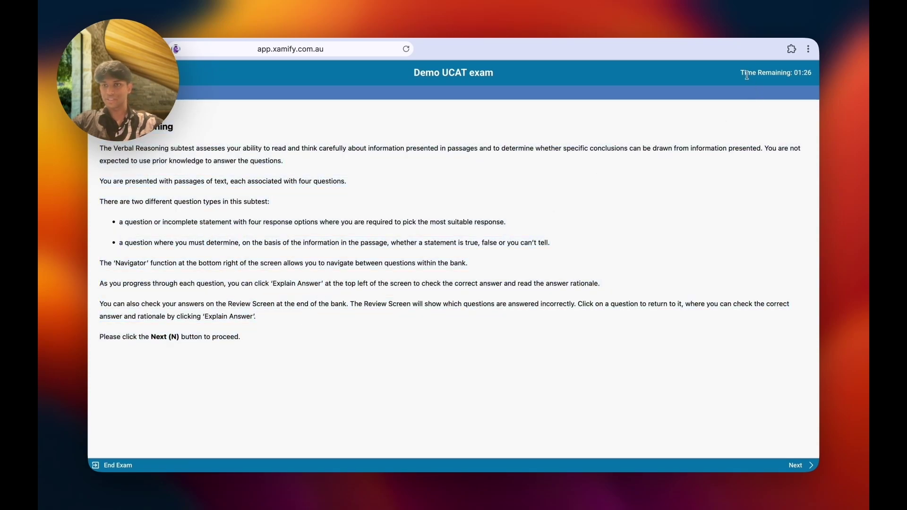
{"action": "left_click_drag", "start_coordinate": [741, 73], "coordinate": [797, 73]}
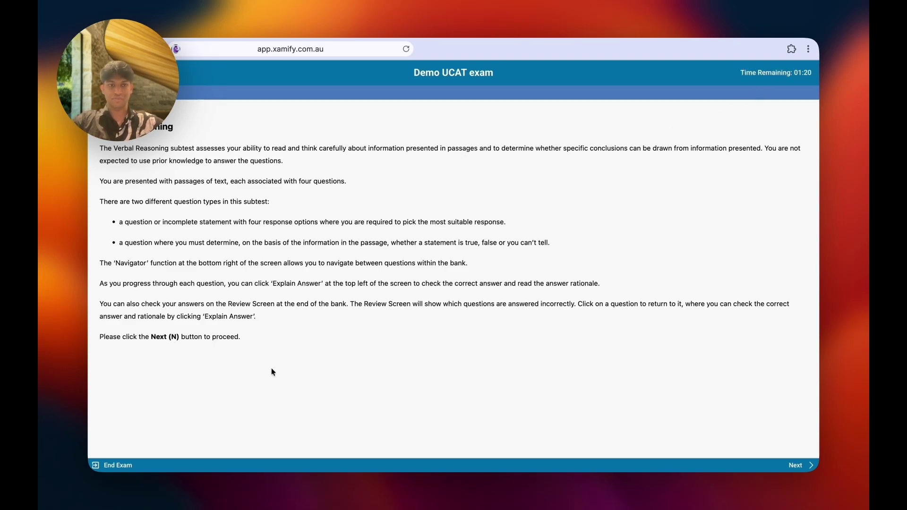
- Proceed to the first question, answer it with option A, "the notable quality of its soil", and continue to question 2
{"action": "left_click", "coordinate": [798, 465]}
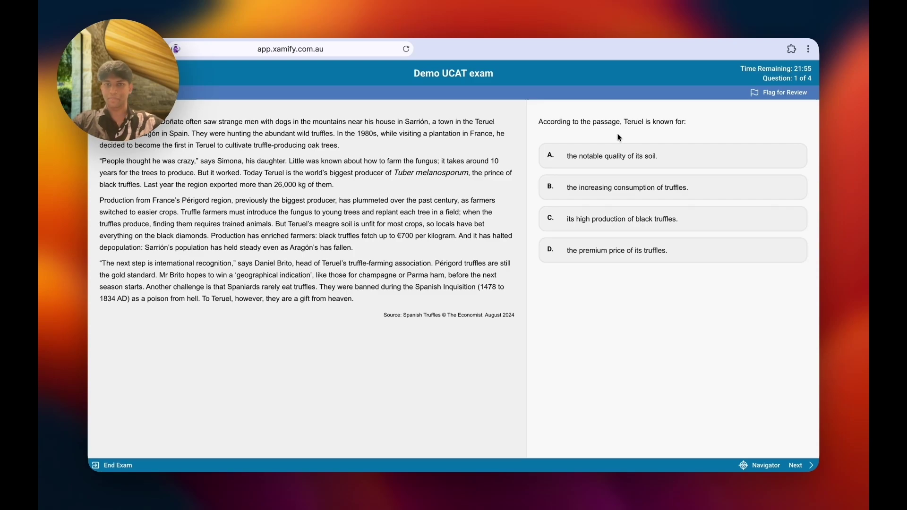
{"action": "left_click", "coordinate": [671, 161]}
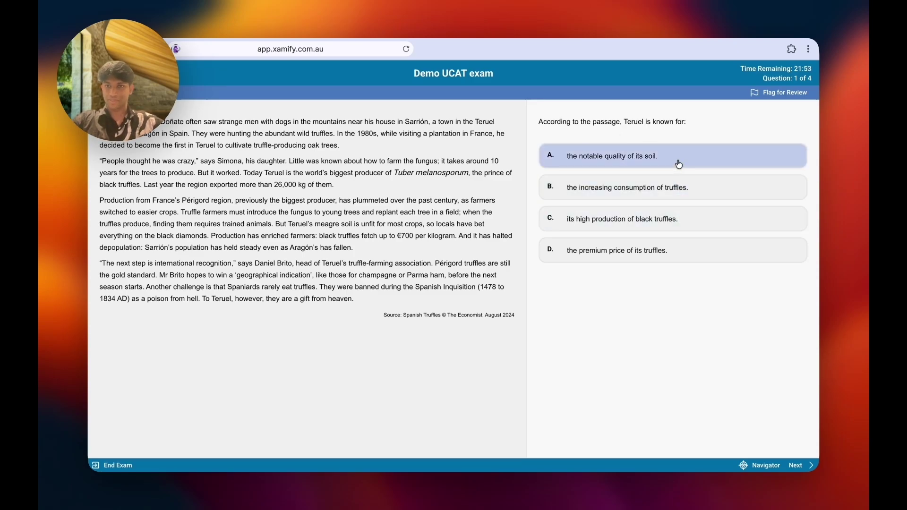
{"action": "left_click", "coordinate": [803, 466]}
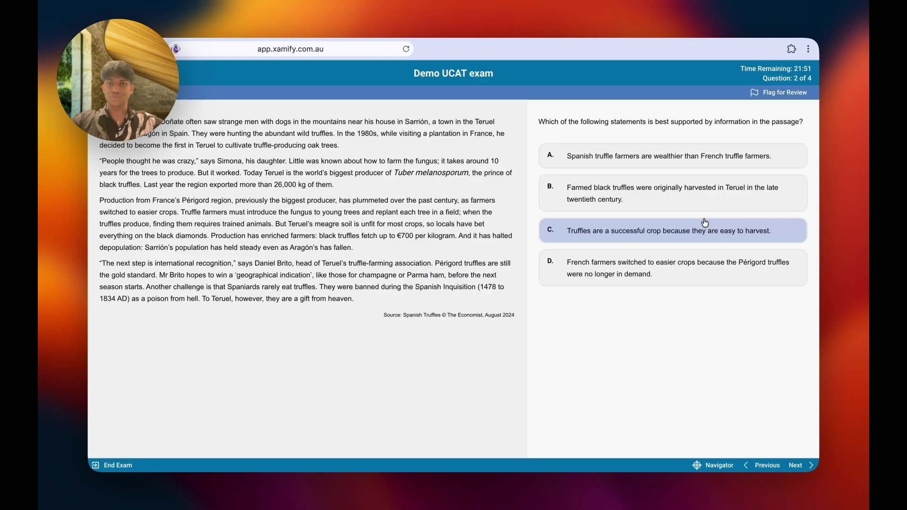
- Try option A on question 2, change the answer to C, and go forward to question 3 and back
{"action": "key", "text": "a"}
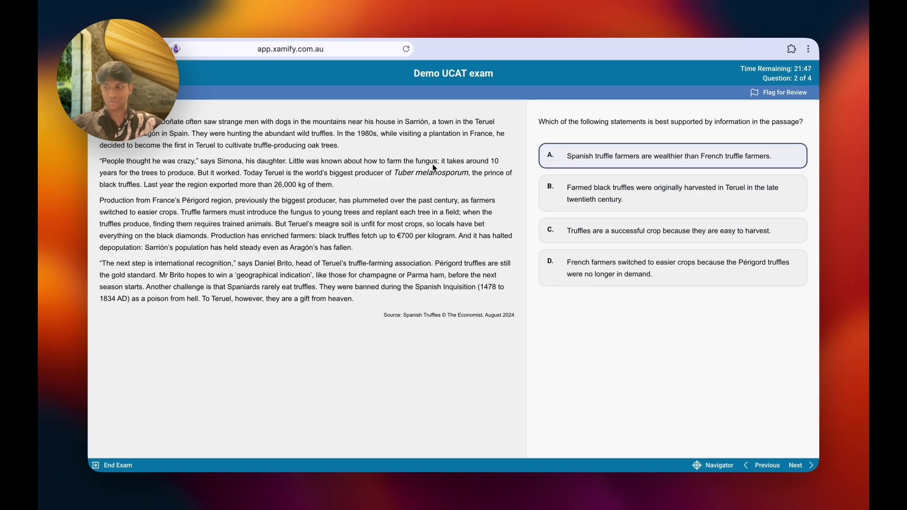
{"action": "key", "text": "c"}
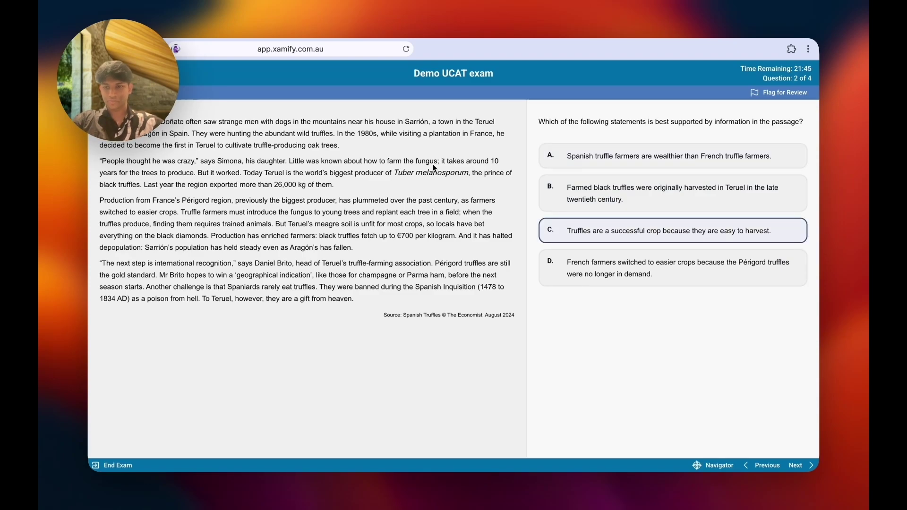
{"action": "key", "text": "alt+n"}
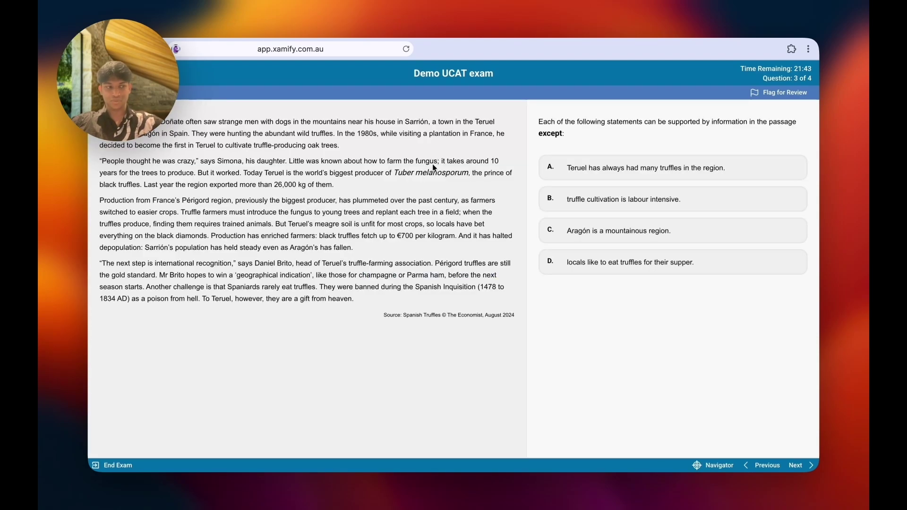
{"action": "key", "text": "alt+p"}
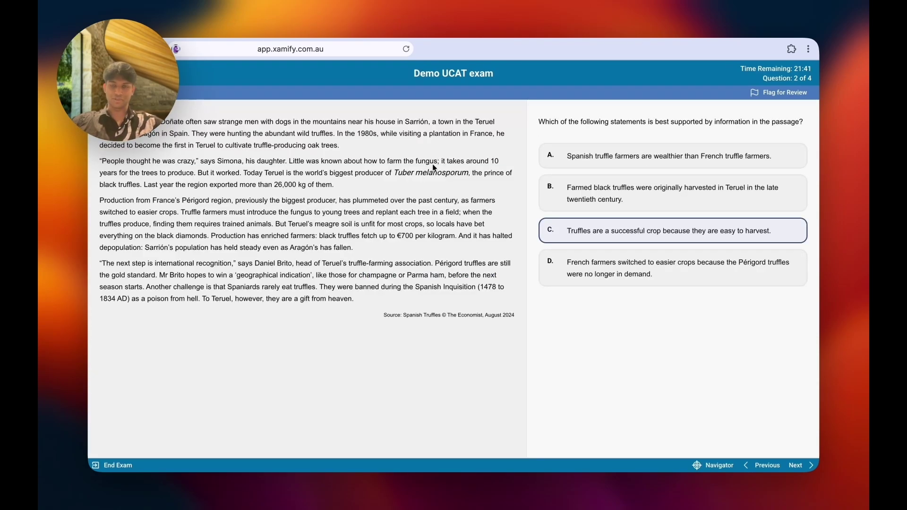
- Bring up the on-screen calculator on Verbal Reasoning question 2 and close it again
{"action": "key", "text": "alt+c"}
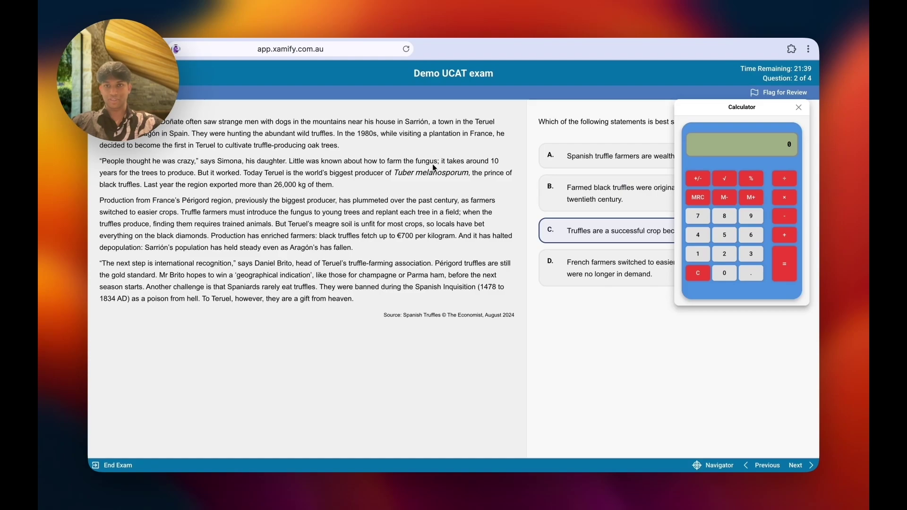
{"action": "left_click", "coordinate": [798, 112]}
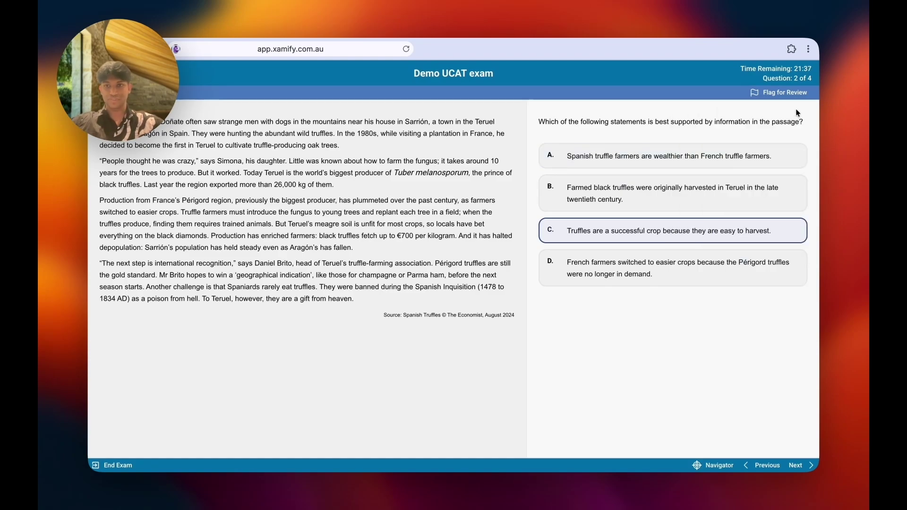
{"action": "key", "text": "alt+n"}
{"action": "left_click", "coordinate": [541, 221]}
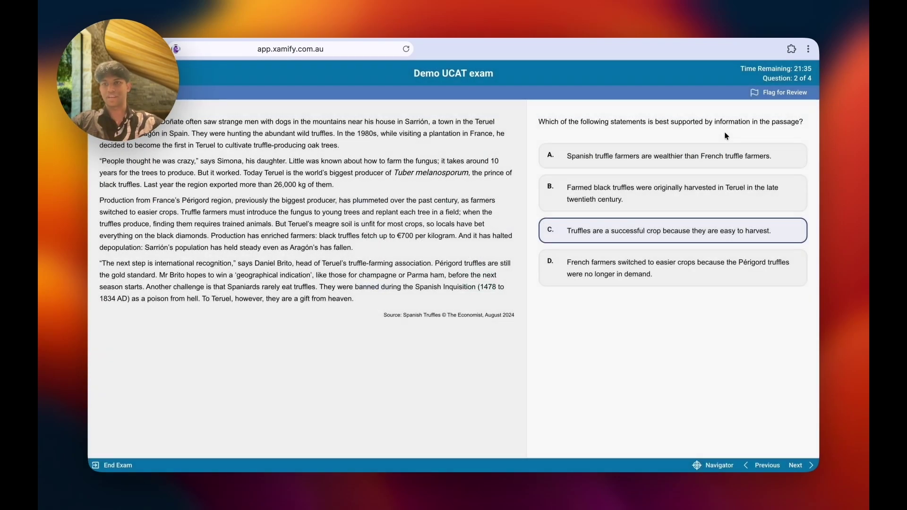
- Flag question 2 for review, answer questions 3 and 4, choosing option D for question 4, and leave the Verbal Reasoning section
{"action": "left_click", "coordinate": [765, 95]}
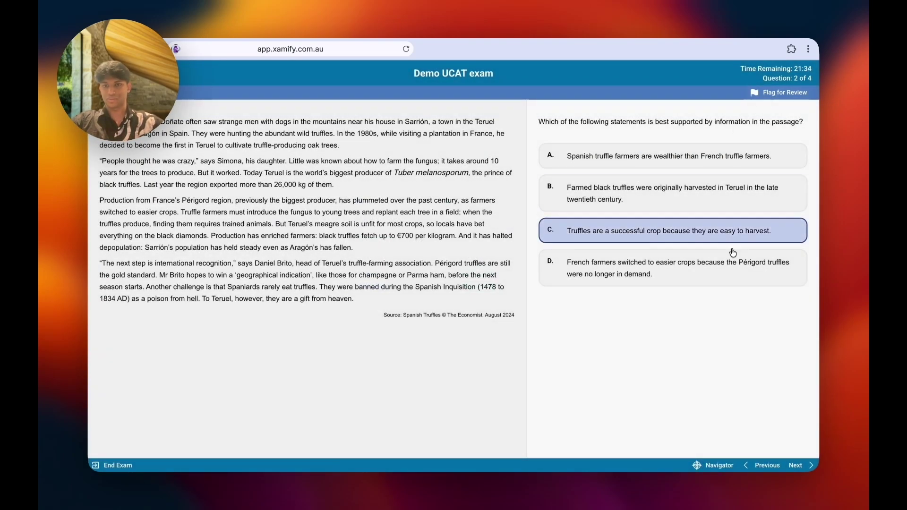
{"action": "left_click", "coordinate": [802, 468]}
{"action": "left_click", "coordinate": [680, 232]}
{"action": "left_click", "coordinate": [802, 468]}
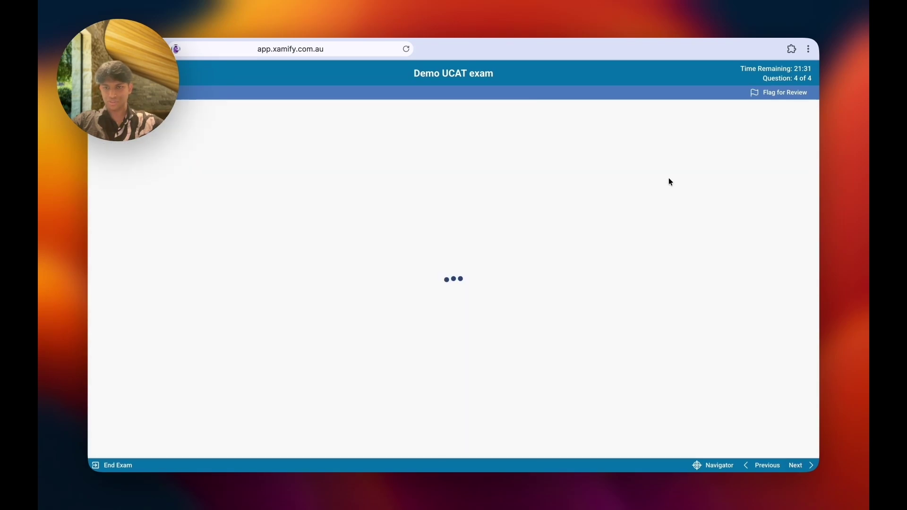
{"action": "left_click", "coordinate": [801, 466]}
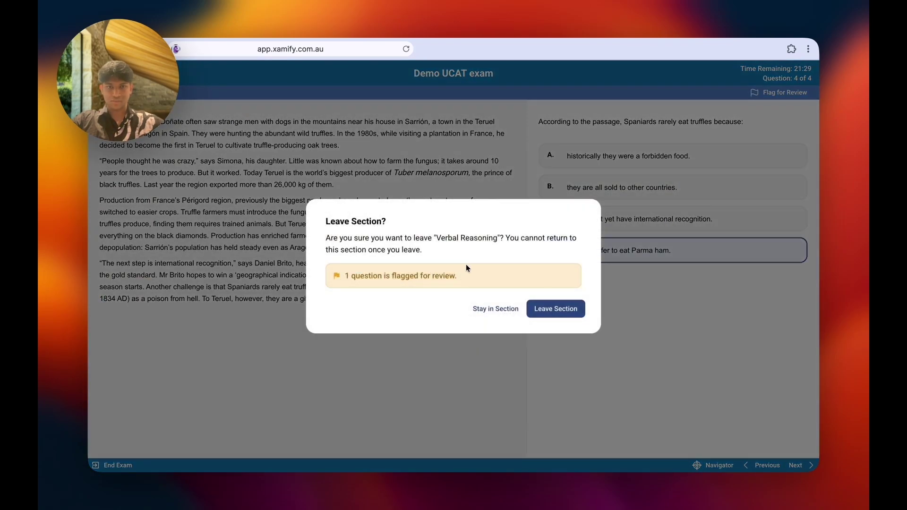
{"action": "left_click", "coordinate": [561, 311]}
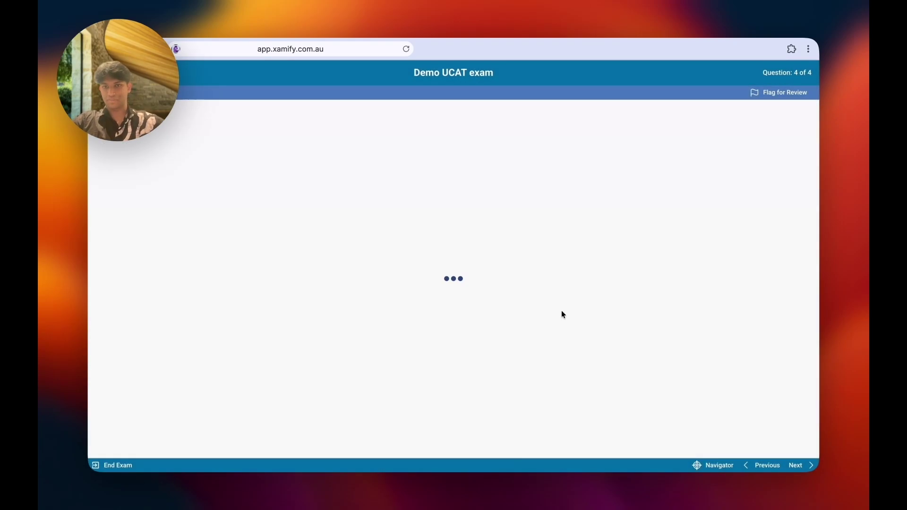
- Proceed past the Decision Making instructions and answer question 1 with YES for the first four conclusions and NO for the fifth
{"action": "scroll", "coordinate": [561, 312], "scroll_direction": "down", "scroll_amount": 5}
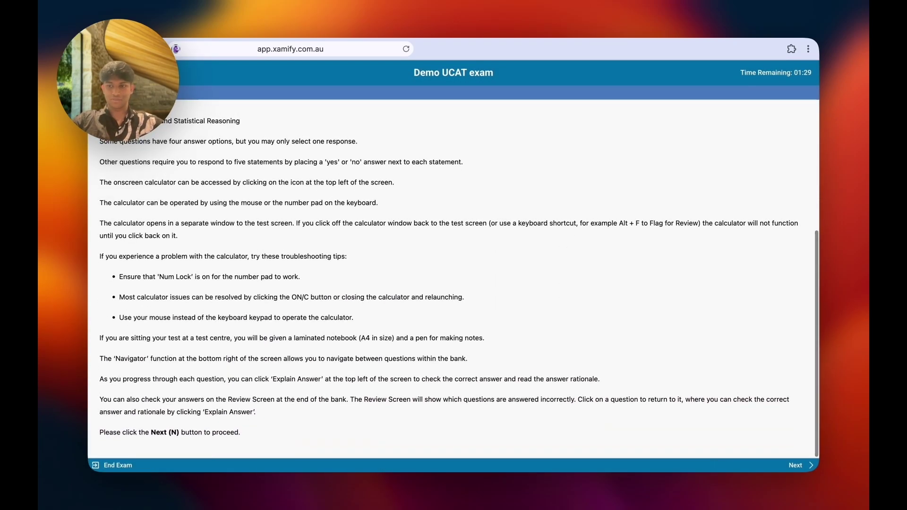
{"action": "left_click", "coordinate": [795, 467]}
{"action": "left_click_drag", "start_coordinate": [499, 227], "coordinate": [439, 266]}
{"action": "left_click_drag", "start_coordinate": [499, 226], "coordinate": [453, 295]}
{"action": "left_click_drag", "start_coordinate": [500, 254], "coordinate": [439, 330]}
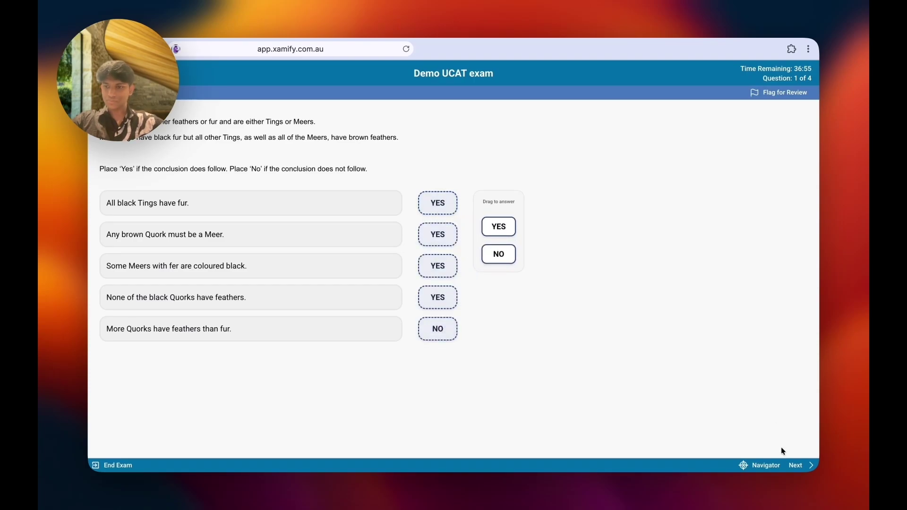
{"action": "left_click", "coordinate": [799, 467]}
- Answer question 2's five conclusions with YES, YES, NO, NO and YES in order, and continue to question 3
{"action": "left_click_drag", "start_coordinate": [515, 216], "coordinate": [439, 189]}
{"action": "left_click_drag", "start_coordinate": [499, 211], "coordinate": [439, 220]}
{"action": "left_click_drag", "start_coordinate": [497, 239], "coordinate": [439, 250]}
{"action": "left_click_drag", "start_coordinate": [493, 210], "coordinate": [439, 311]}
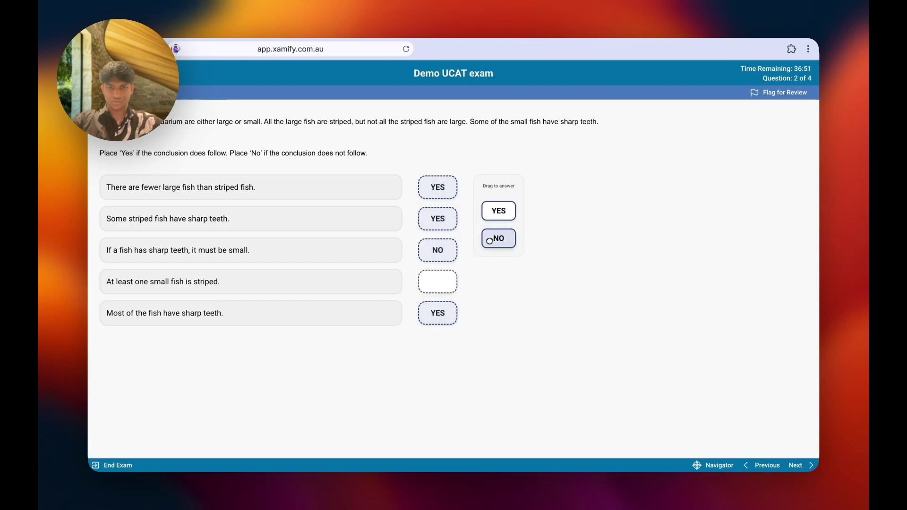
{"action": "left_click_drag", "start_coordinate": [493, 238], "coordinate": [439, 283]}
{"action": "left_click", "coordinate": [798, 465]}
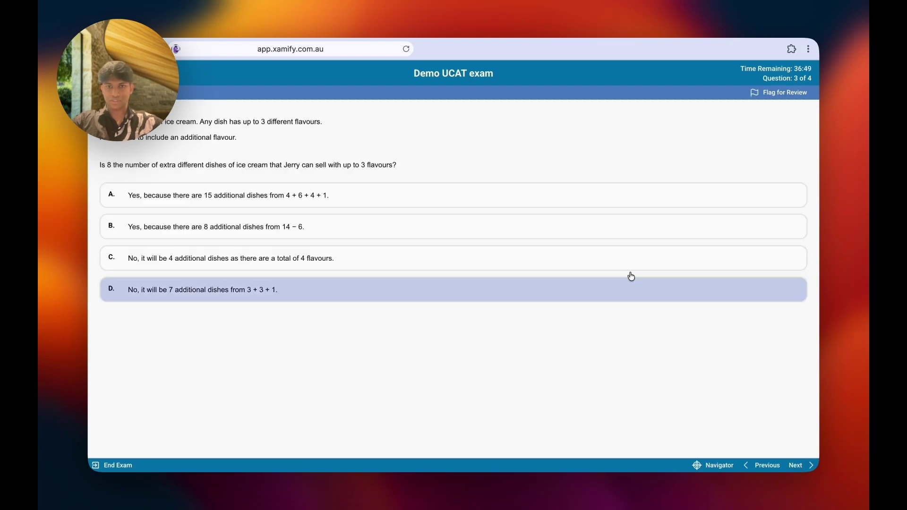
- Answer question 3 with option A and question 4 with option B, and leave the Decision Making section
{"action": "left_click", "coordinate": [451, 198]}
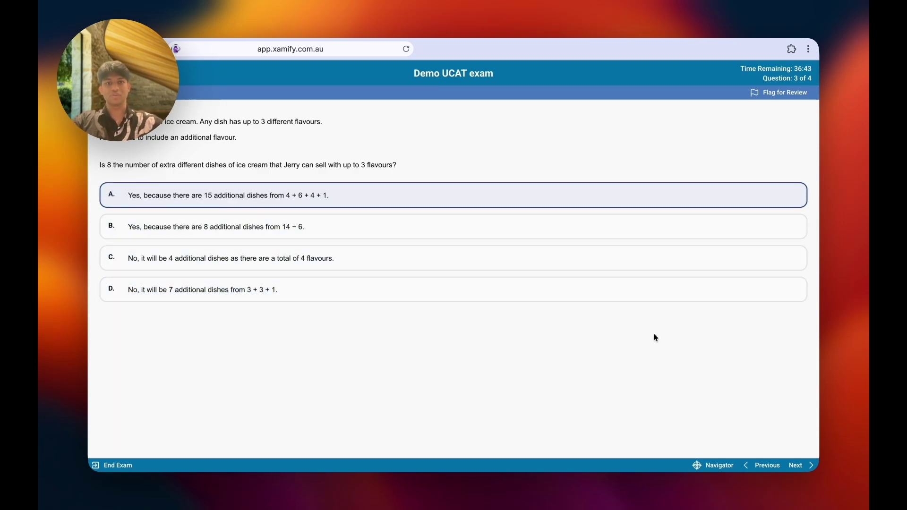
{"action": "left_click", "coordinate": [797, 465]}
{"action": "left_click", "coordinate": [308, 235]}
{"action": "left_click", "coordinate": [797, 466]}
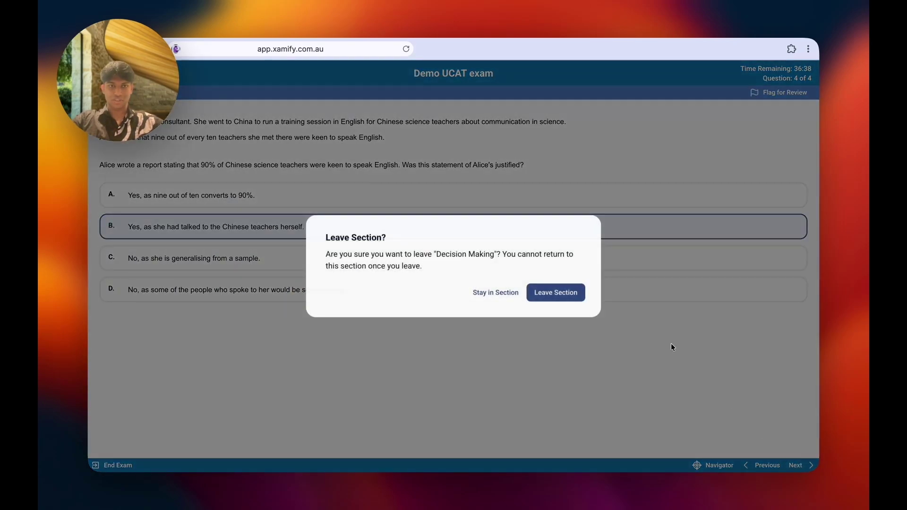
{"action": "left_click", "coordinate": [554, 292]}
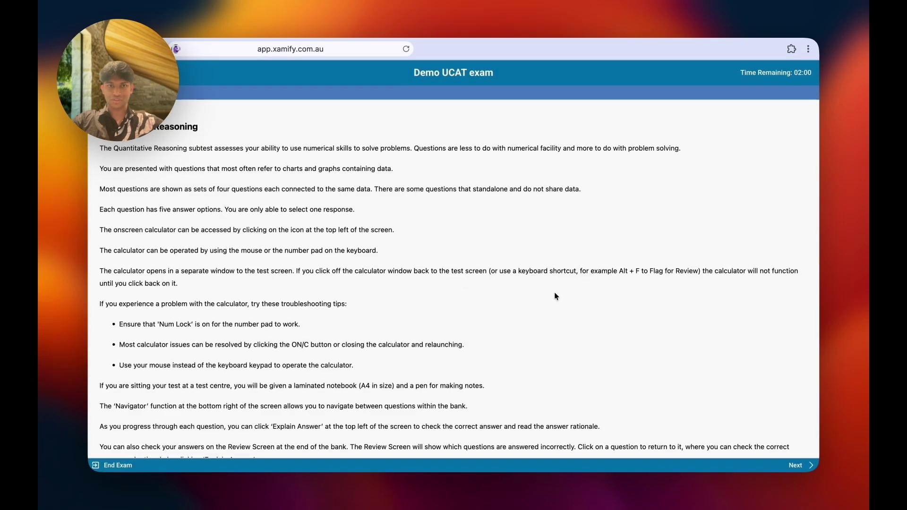
- Proceed past the Quantitative Reasoning instructions, answer all three questions with option A, and leave the section
{"action": "left_click", "coordinate": [798, 465]}
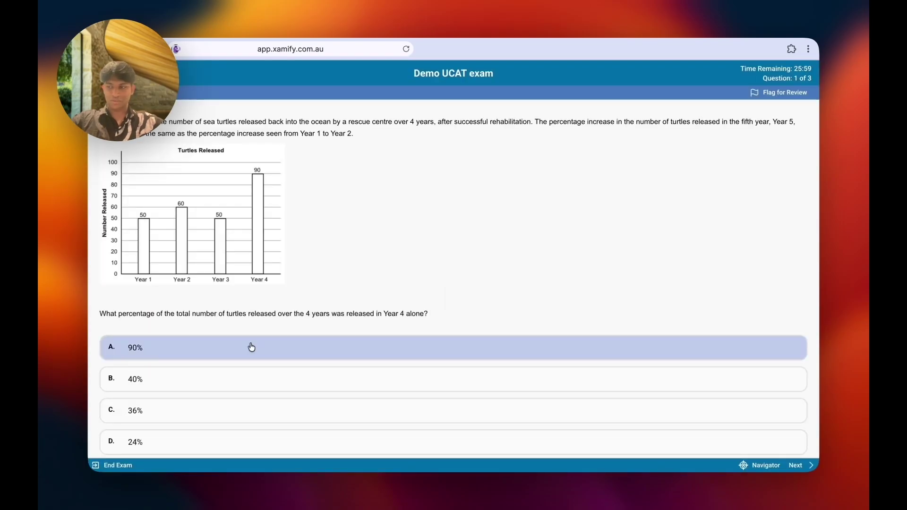
{"action": "left_click", "coordinate": [251, 347]}
{"action": "key", "text": "alt+n"}
{"action": "left_click", "coordinate": [251, 347]}
{"action": "key", "text": "alt+n"}
{"action": "left_click", "coordinate": [253, 347]}
{"action": "key", "text": "alt+n"}
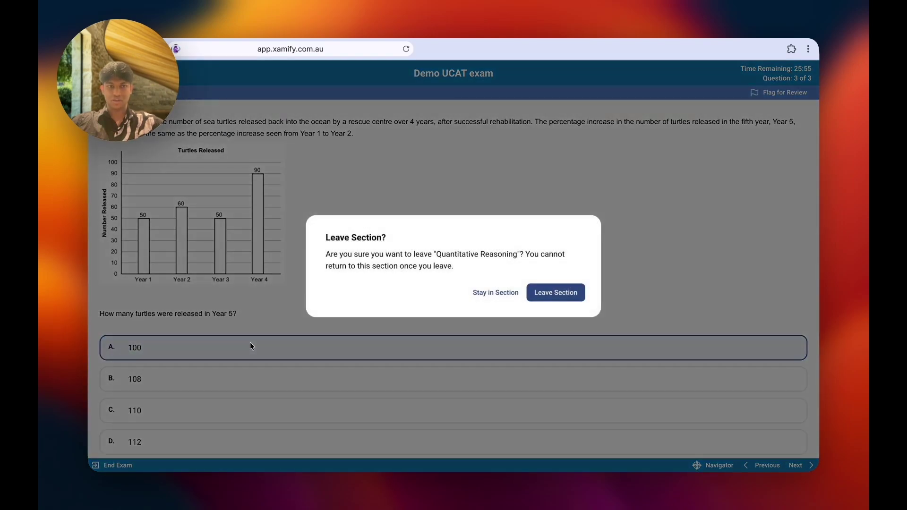
{"action": "left_click", "coordinate": [573, 291]}
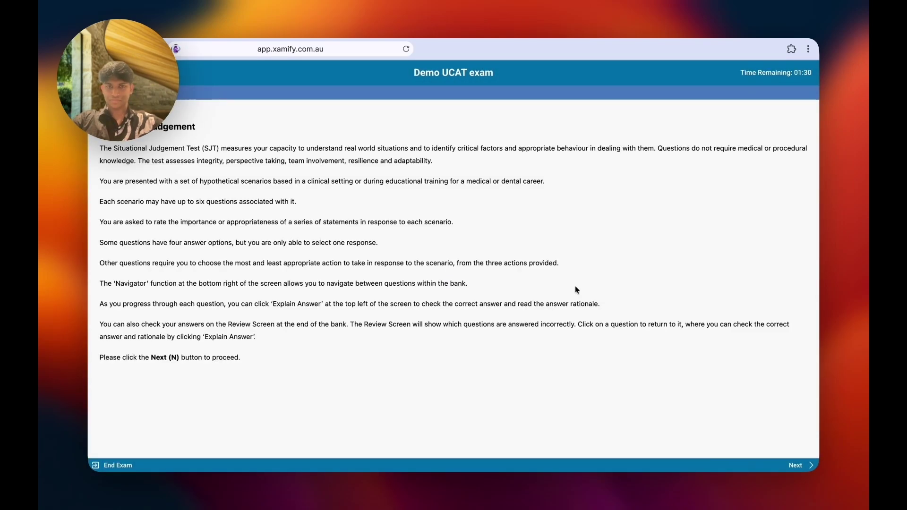
- Start the Situational Judgement questions, answer questions 1 and 2 with option A, and continue to question 3
{"action": "left_click", "coordinate": [796, 465]}
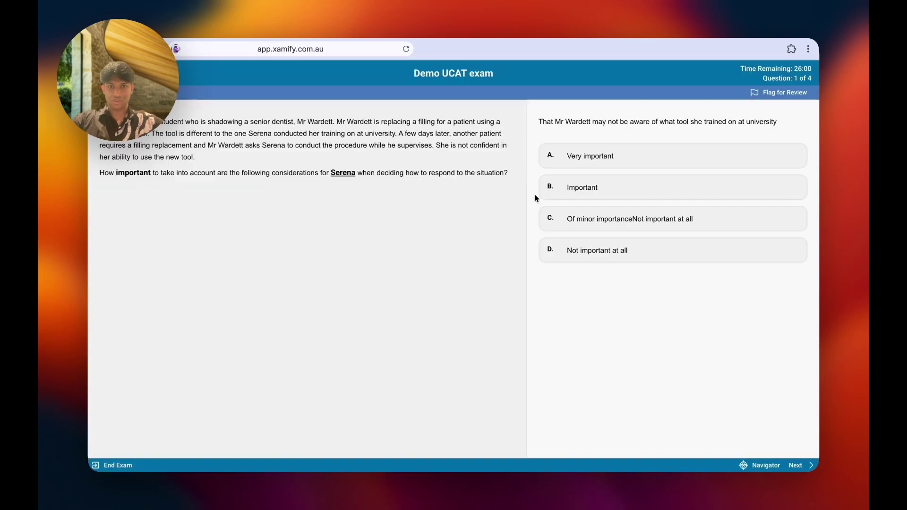
{"action": "left_click", "coordinate": [605, 160]}
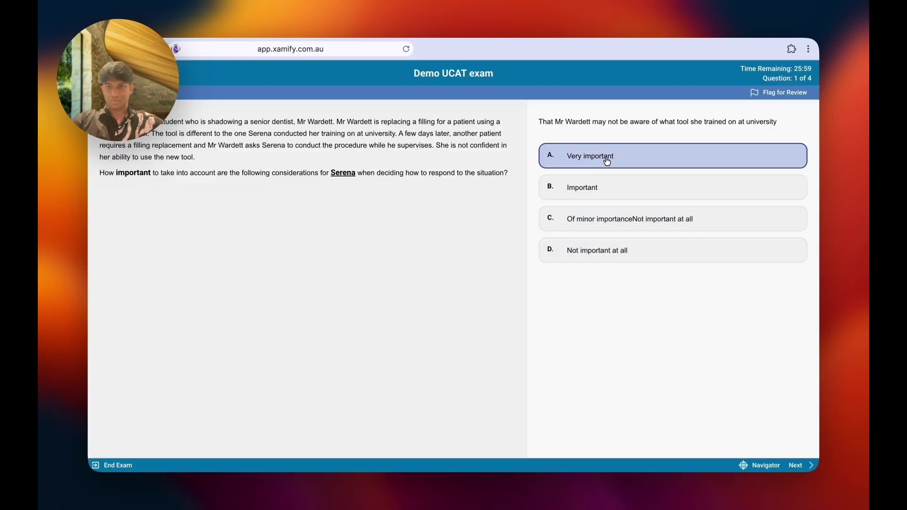
{"action": "left_click", "coordinate": [800, 465]}
{"action": "left_click", "coordinate": [643, 156]}
{"action": "left_click", "coordinate": [801, 464]}
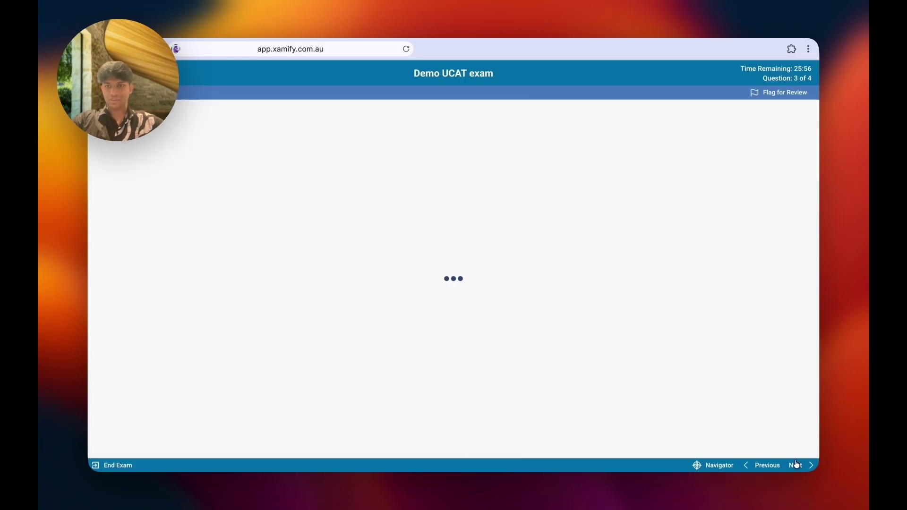
- On question 3, rank informing the patient of her disbelief as Most Appropriate and enquiring into his well-being as Least Appropriate, and continue
{"action": "left_click_drag", "start_coordinate": [113, 322], "coordinate": [197, 274]}
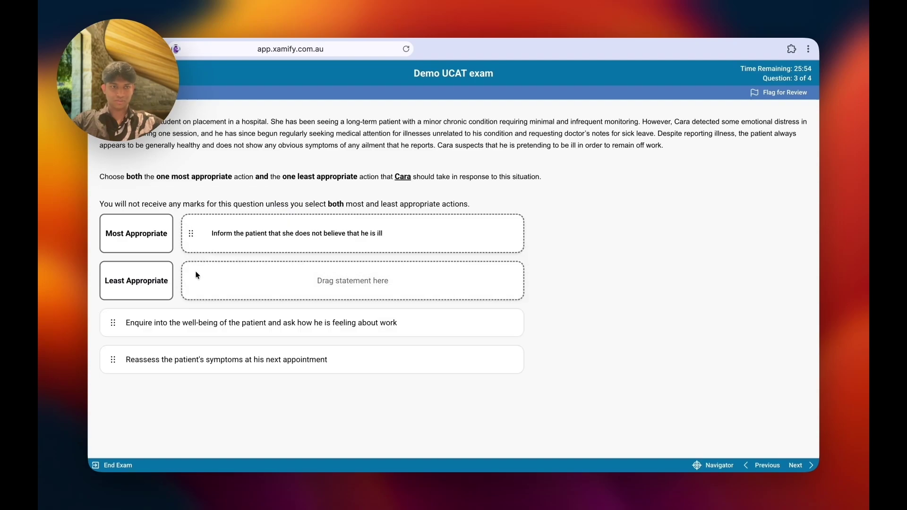
{"action": "left_click_drag", "start_coordinate": [115, 326], "coordinate": [204, 293]}
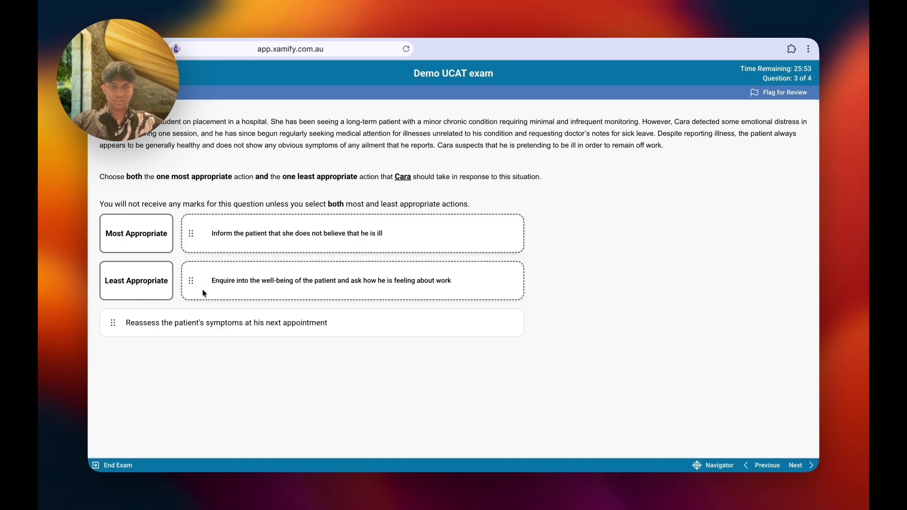
{"action": "left_click", "coordinate": [796, 465]}
- On question 4, rank postponing the discussion as Most Appropriate and interrupting for a vote as Least Appropriate, and leave Situational Judgement
{"action": "left_click_drag", "start_coordinate": [113, 322], "coordinate": [217, 229]}
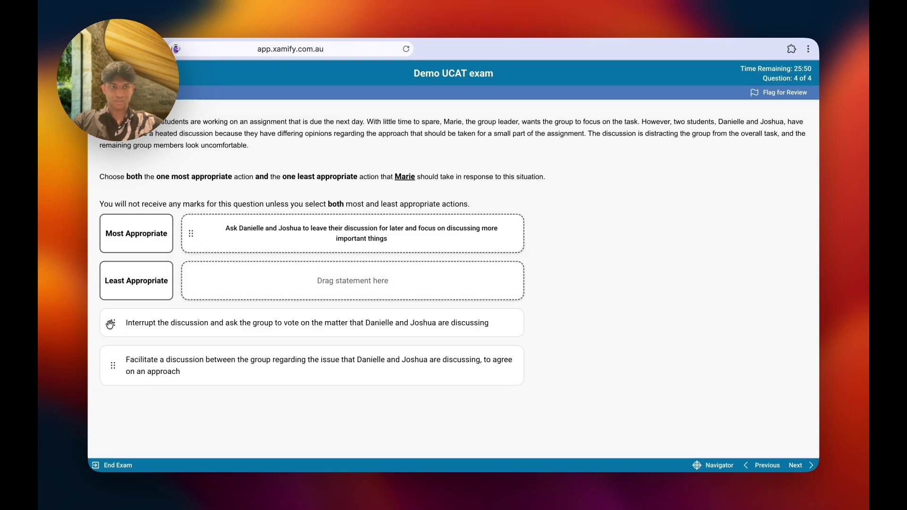
{"action": "left_click_drag", "start_coordinate": [113, 323], "coordinate": [230, 276]}
{"action": "left_click", "coordinate": [803, 469]}
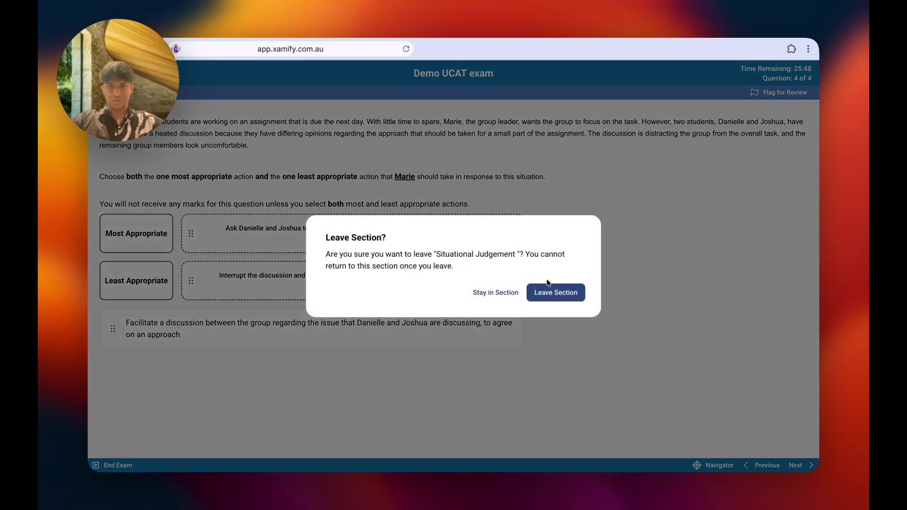
{"action": "left_click", "coordinate": [558, 296]}
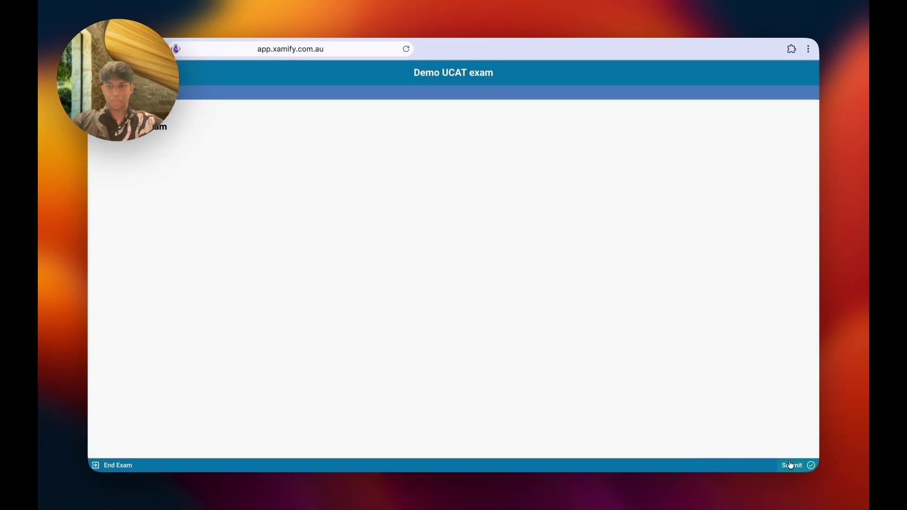
- Submit the exam, confirm the submission, and open Practise session c from the student's exam list
{"action": "left_click", "coordinate": [792, 465]}
{"action": "left_click", "coordinate": [569, 294]}
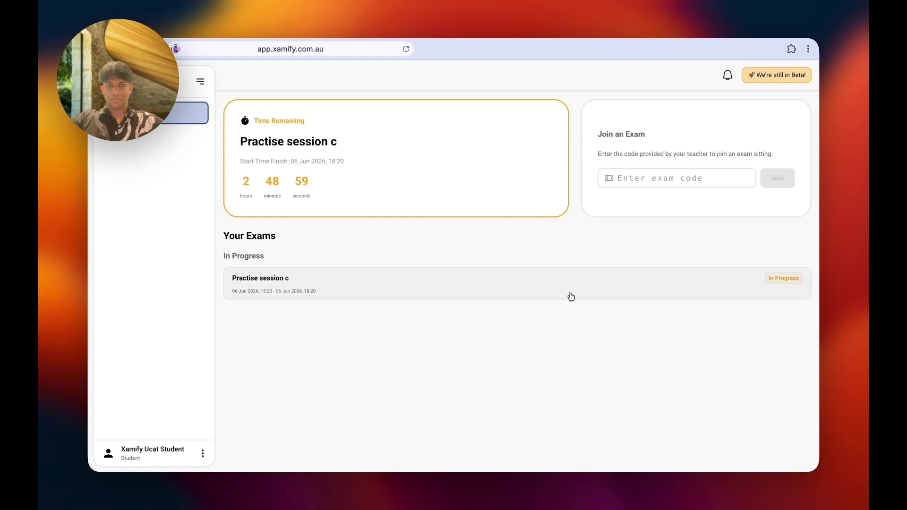
{"action": "left_click", "coordinate": [488, 289]}
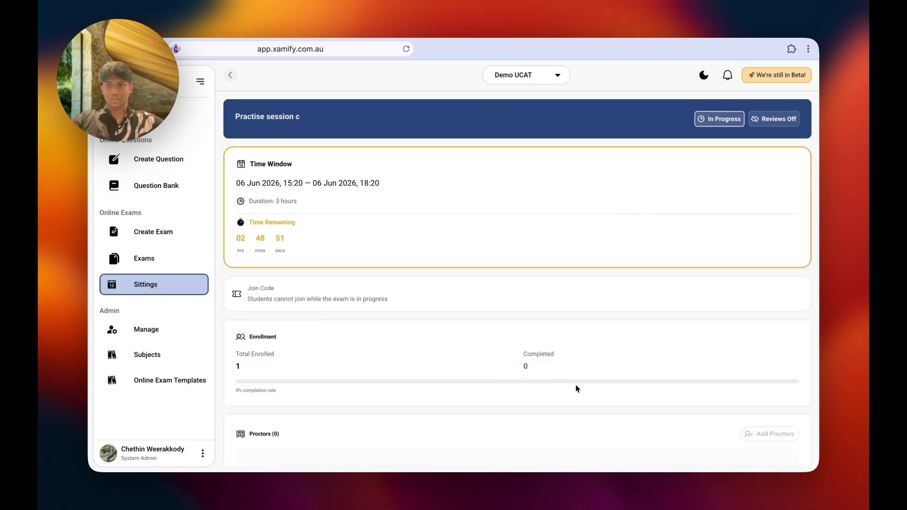
- Turn on reviews for the Practise session c sitting as the admin and reload the student's exam page
{"action": "left_click", "coordinate": [779, 116]}
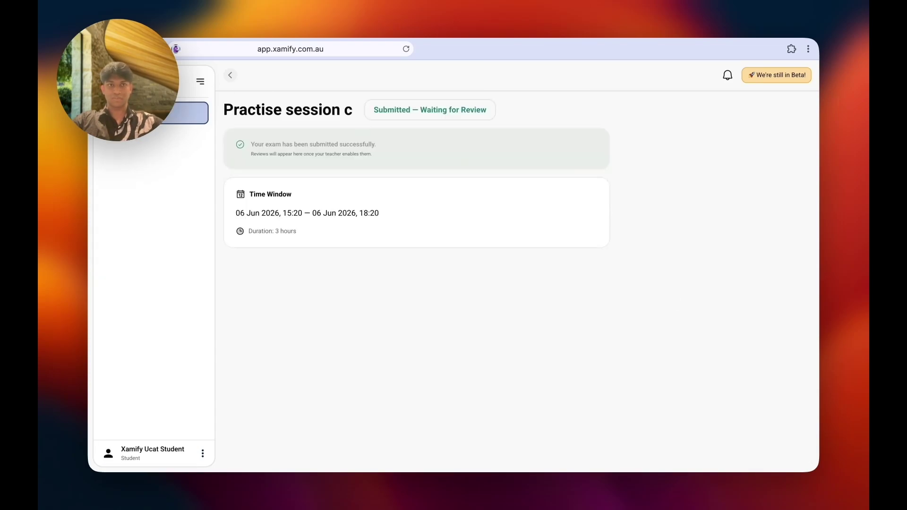
{"action": "key", "text": "super+r"}
- Examine the student's overall score, the section breakdown and the total for Practise session c
{"action": "left_click_drag", "start_coordinate": [686, 163], "coordinate": [759, 201]}
{"action": "left_click", "coordinate": [764, 186]}
{"action": "left_click_drag", "start_coordinate": [631, 234], "coordinate": [741, 253]}
{"action": "left_click", "coordinate": [741, 253]}
{"action": "left_click_drag", "start_coordinate": [635, 262], "coordinate": [779, 347]}
{"action": "left_click", "coordinate": [779, 347]}
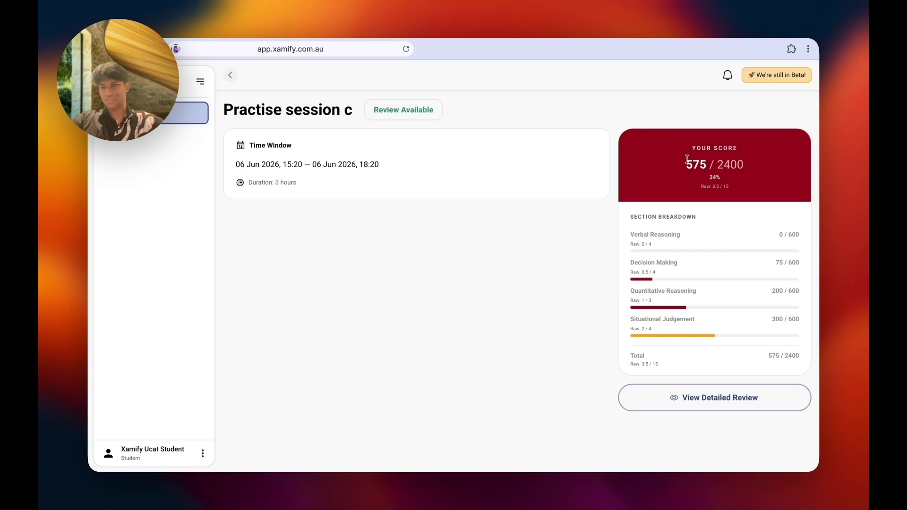
{"action": "left_click_drag", "start_coordinate": [688, 159], "coordinate": [746, 170]}
{"action": "left_click", "coordinate": [746, 170]}
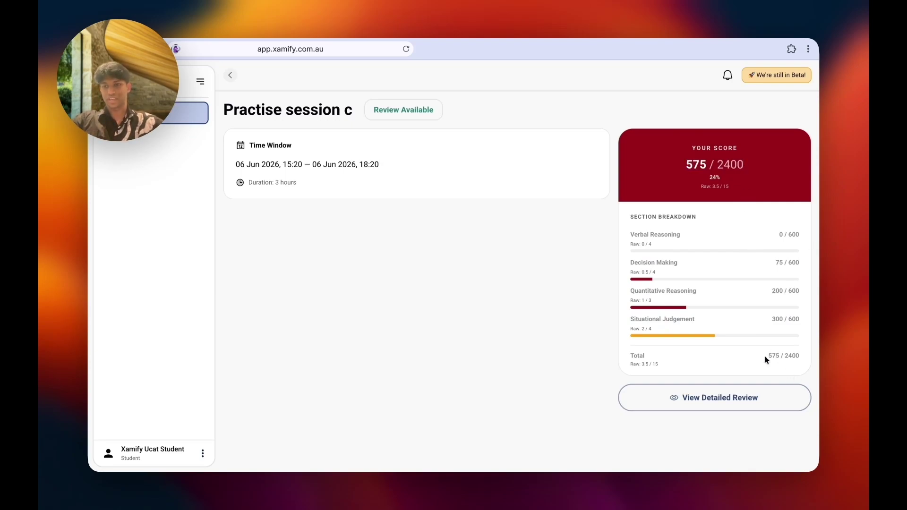
{"action": "left_click", "coordinate": [801, 358]}
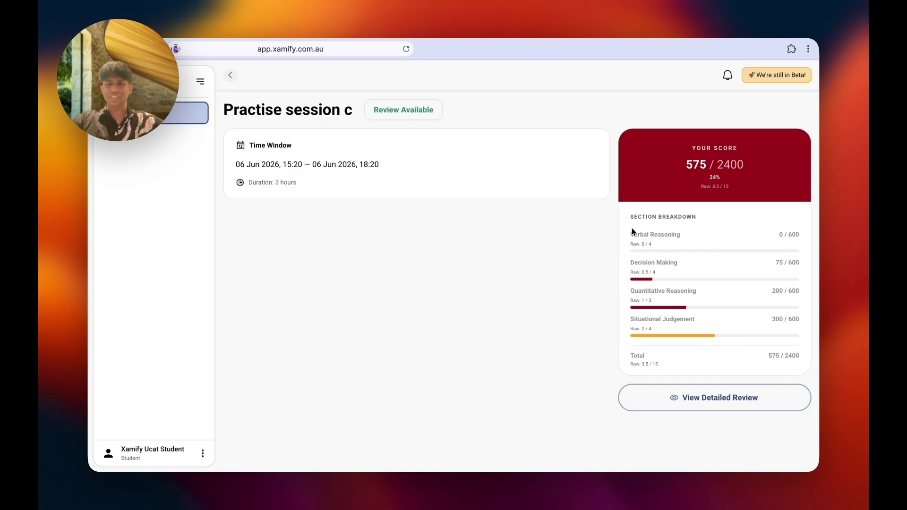
{"action": "left_click_drag", "start_coordinate": [631, 230], "coordinate": [729, 338]}
{"action": "left_click", "coordinate": [728, 336]}
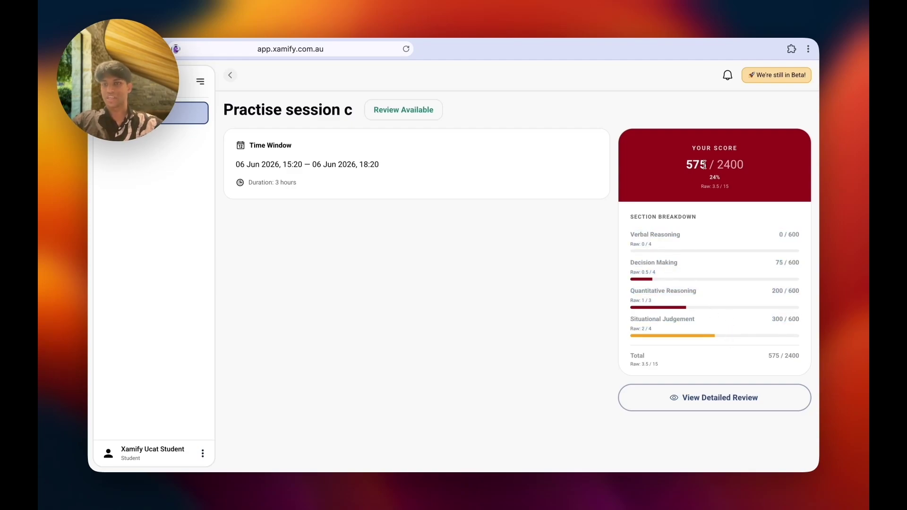
- Open the detailed review and go through the introduction screens to the marked Verbal Reasoning questions 1 and 2
{"action": "left_click", "coordinate": [726, 403]}
{"action": "scroll", "coordinate": [726, 403], "scroll_direction": "down", "scroll_amount": 5}
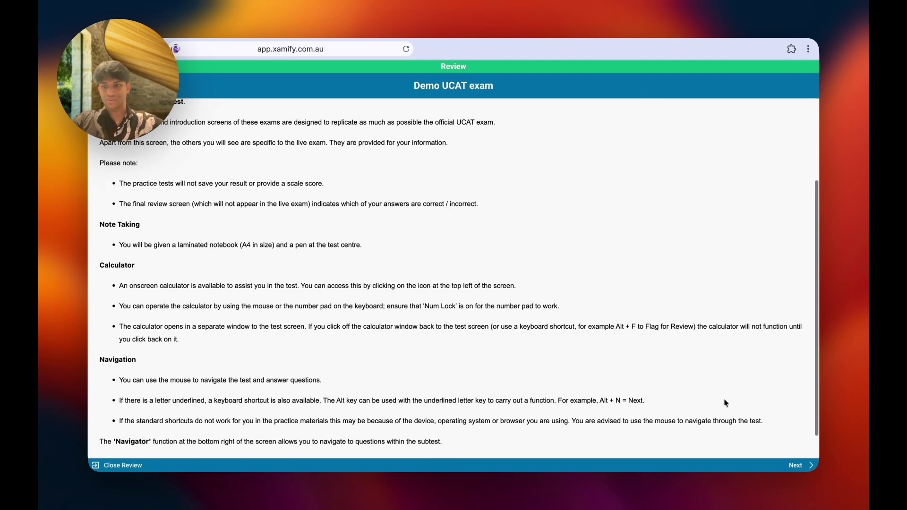
{"action": "left_click", "coordinate": [797, 467]}
{"action": "left_click", "coordinate": [797, 467]}
{"action": "left_click", "coordinate": [797, 466]}
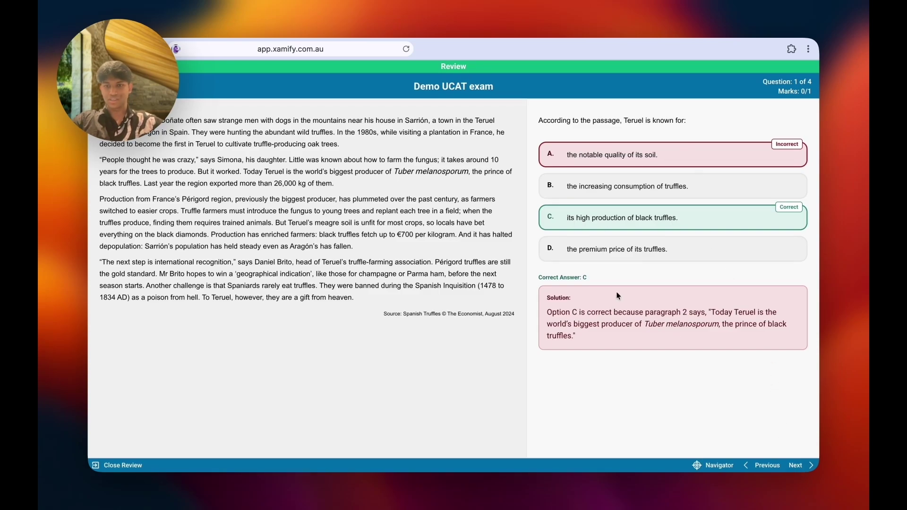
{"action": "left_click", "coordinate": [798, 466]}
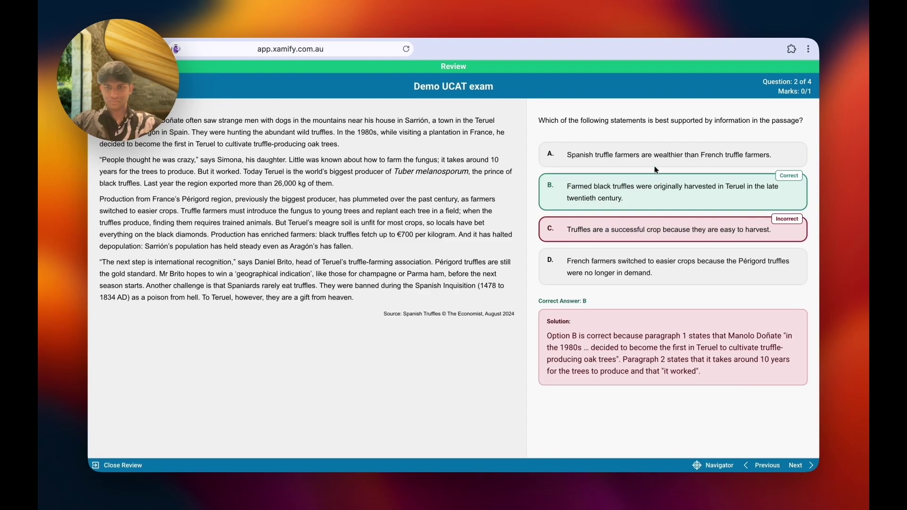
- Advance to Verbal Reasoning question 3 and expand the Decision Making, Quantitative Reasoning and Situational Judgement results in the review navigator
{"action": "left_click", "coordinate": [798, 466]}
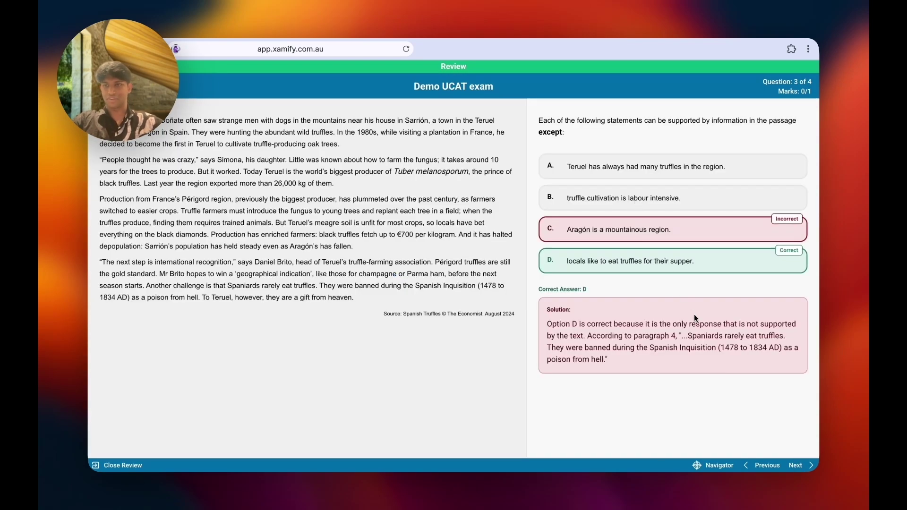
{"action": "left_click", "coordinate": [717, 466]}
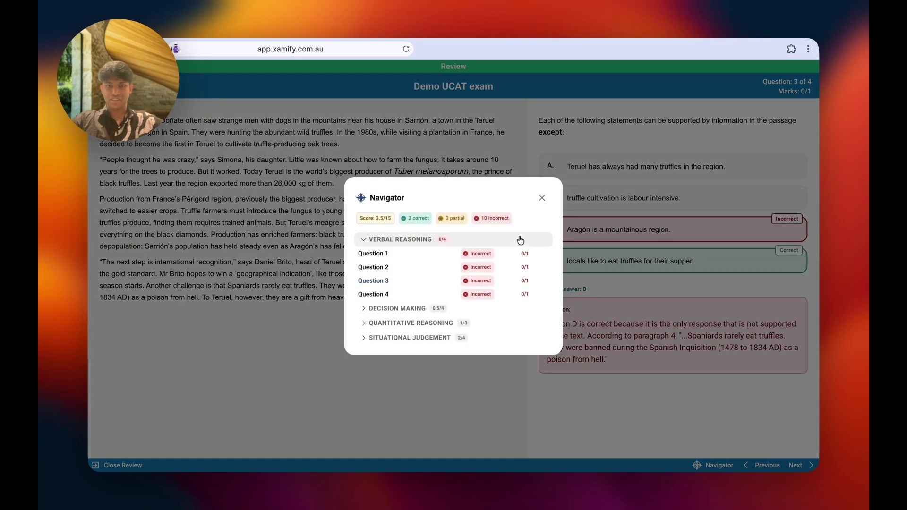
{"action": "left_click", "coordinate": [383, 308]}
{"action": "left_click", "coordinate": [384, 350]}
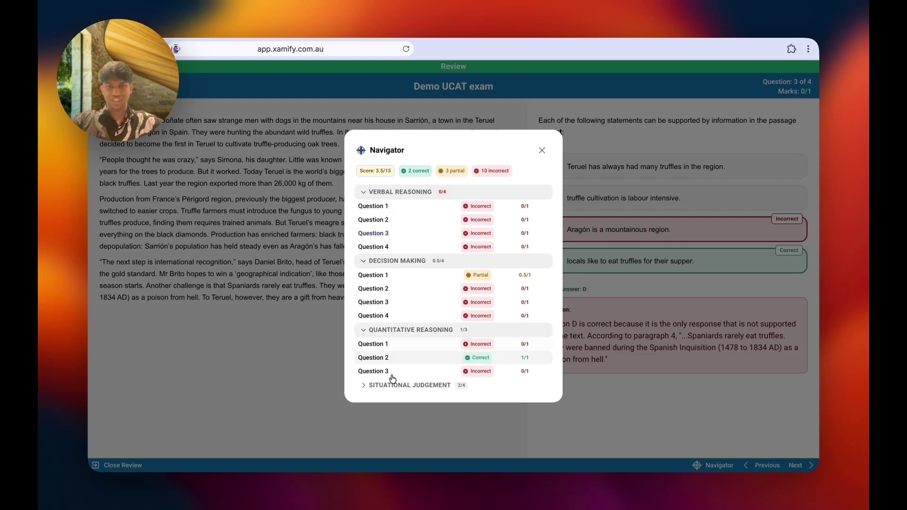
{"action": "left_click", "coordinate": [383, 373]}
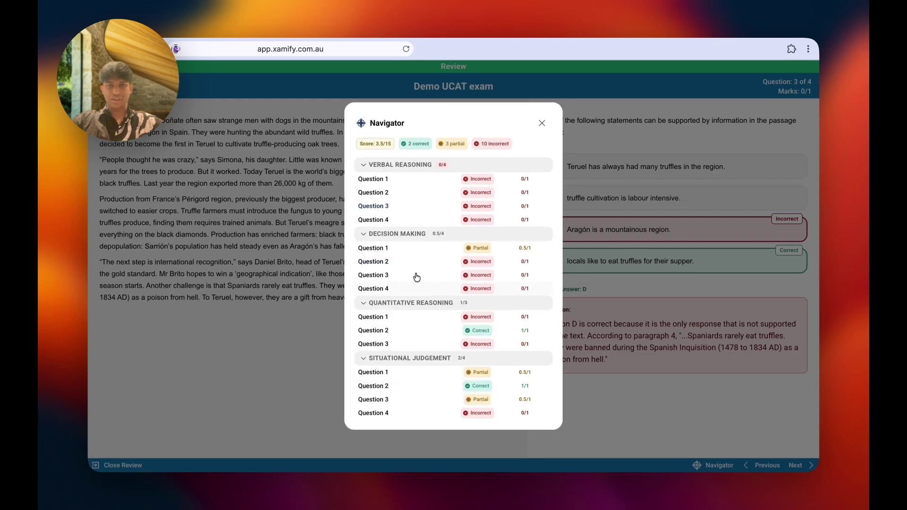
- View the marked answers for question 1 of Decision Making and question 1 of Situational Judgement, and close the review
{"action": "left_click", "coordinate": [391, 249]}
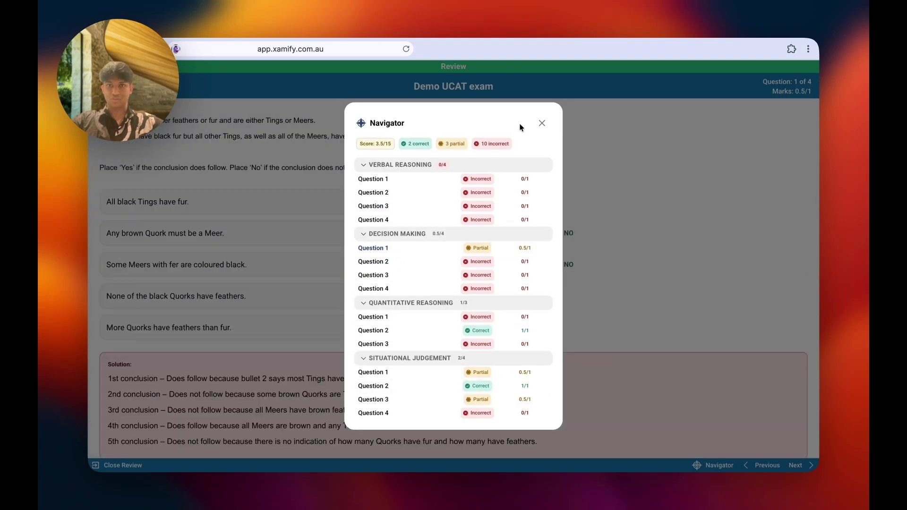
{"action": "left_click", "coordinate": [541, 123]}
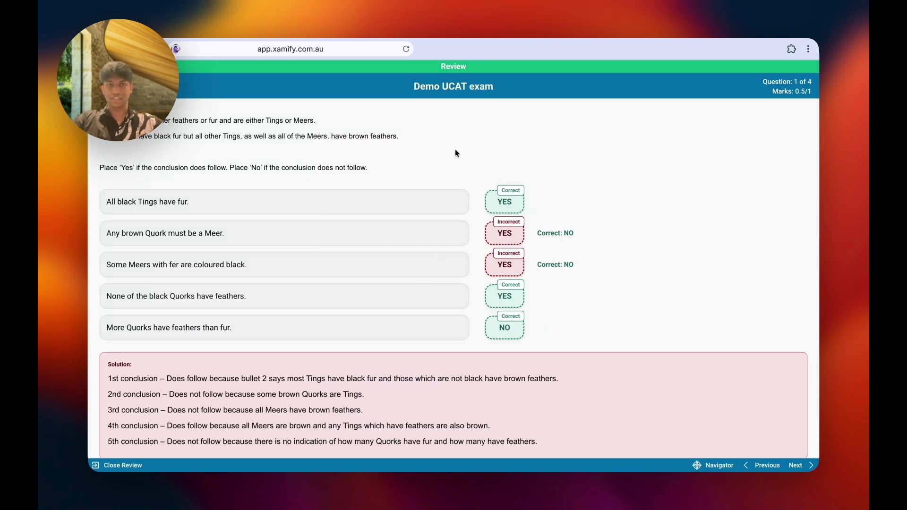
{"action": "left_click", "coordinate": [714, 466]}
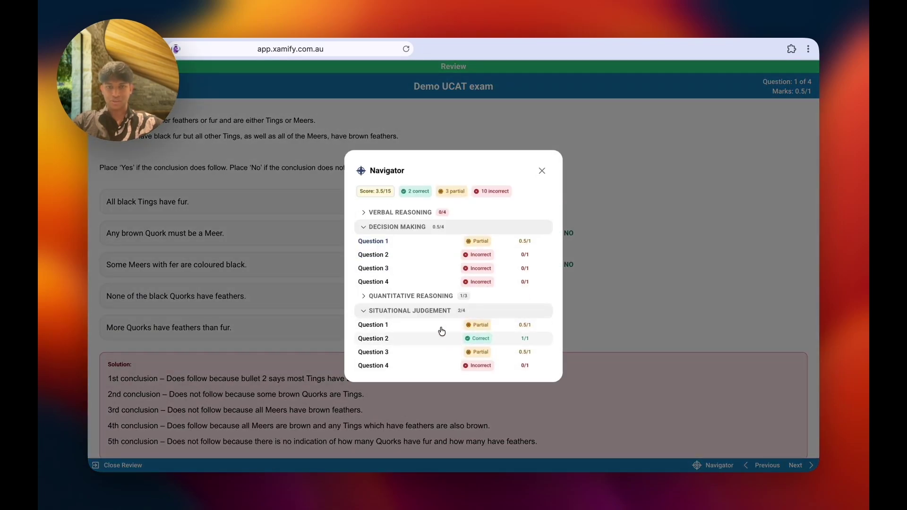
{"action": "left_click", "coordinate": [432, 325]}
{"action": "left_click", "coordinate": [539, 171]}
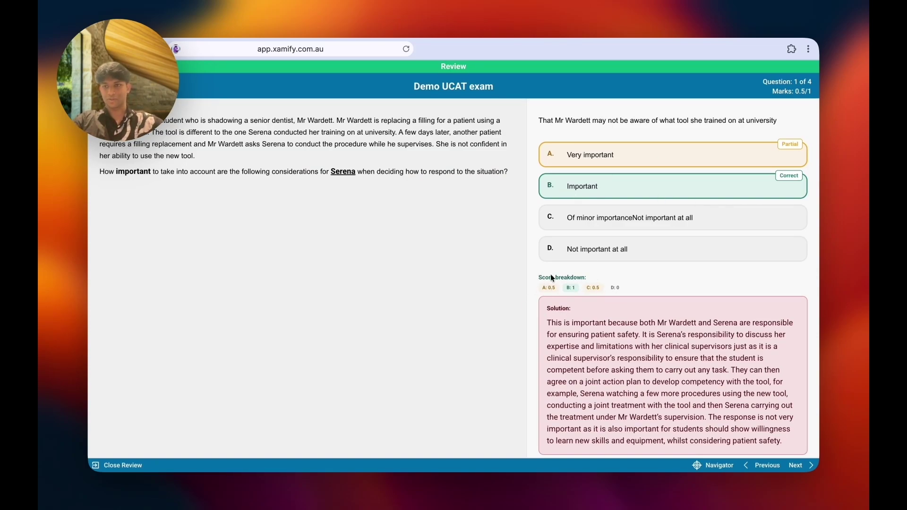
{"action": "left_click", "coordinate": [125, 466]}
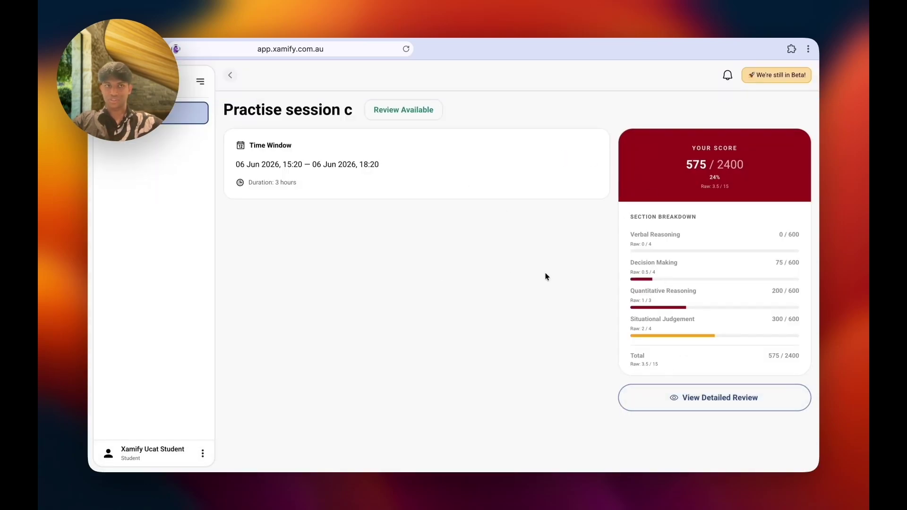
- Switch to the admin's Practise session c sitting page and examine its enrollment, completion rate, student list and time remaining
{"action": "key", "text": "super+grave"}
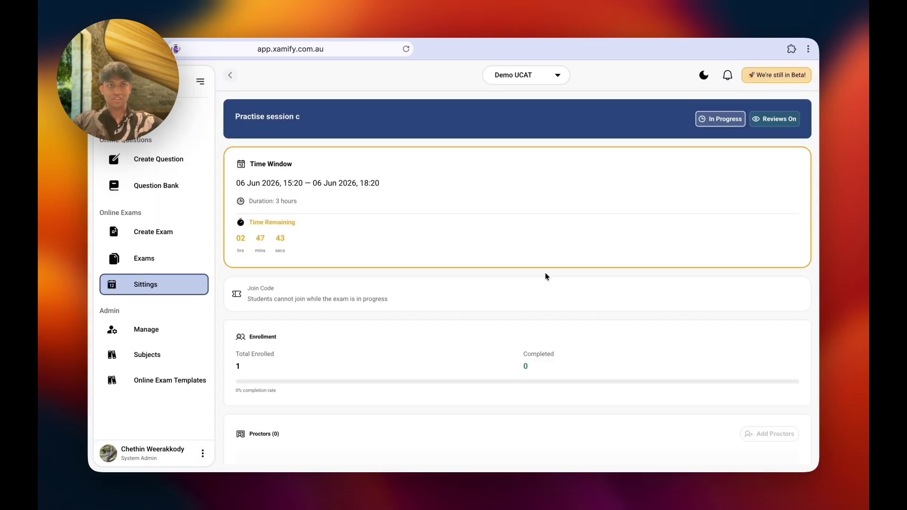
{"action": "scroll", "coordinate": [545, 277], "scroll_direction": "down", "scroll_amount": 3}
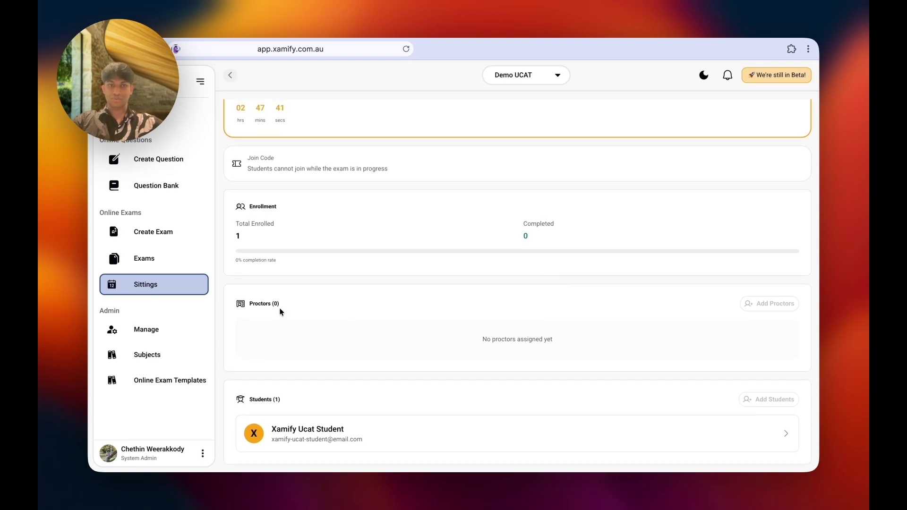
{"action": "scroll", "coordinate": [582, 286], "scroll_direction": "up", "scroll_amount": 2}
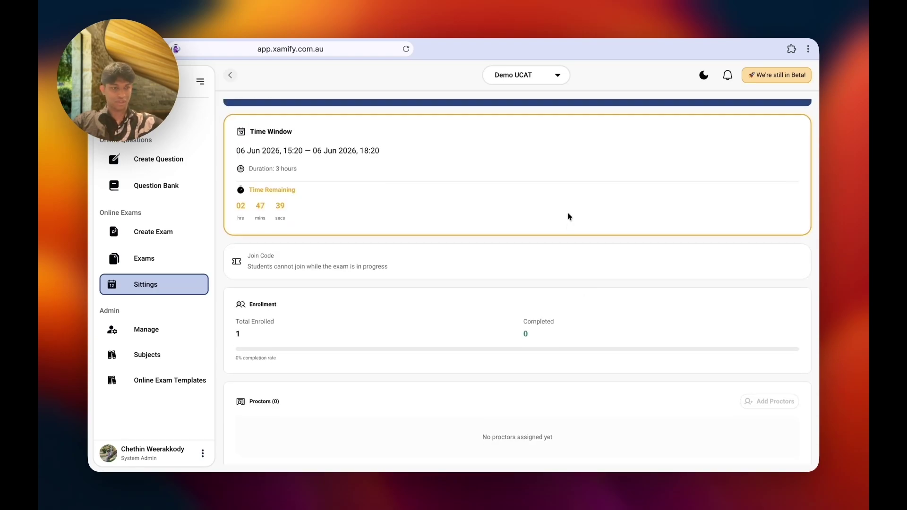
{"action": "scroll", "coordinate": [585, 245], "scroll_direction": "up", "scroll_amount": 1}
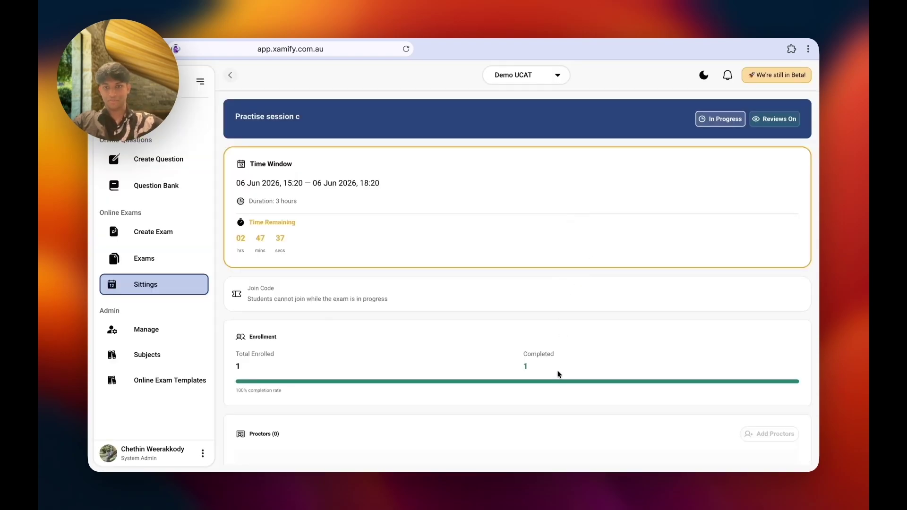
{"action": "left_click_drag", "start_coordinate": [305, 345], "coordinate": [349, 371]}
{"action": "left_click", "coordinate": [349, 370]}
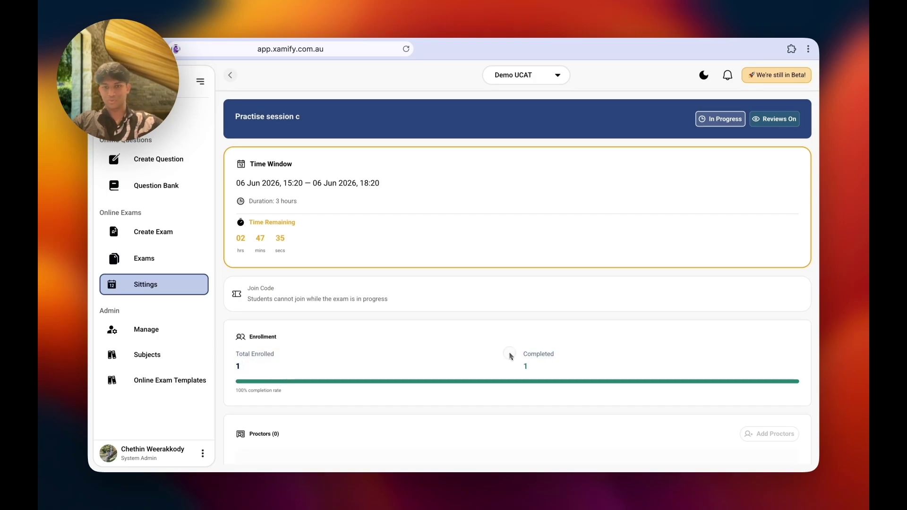
{"action": "left_click", "coordinate": [315, 245]}
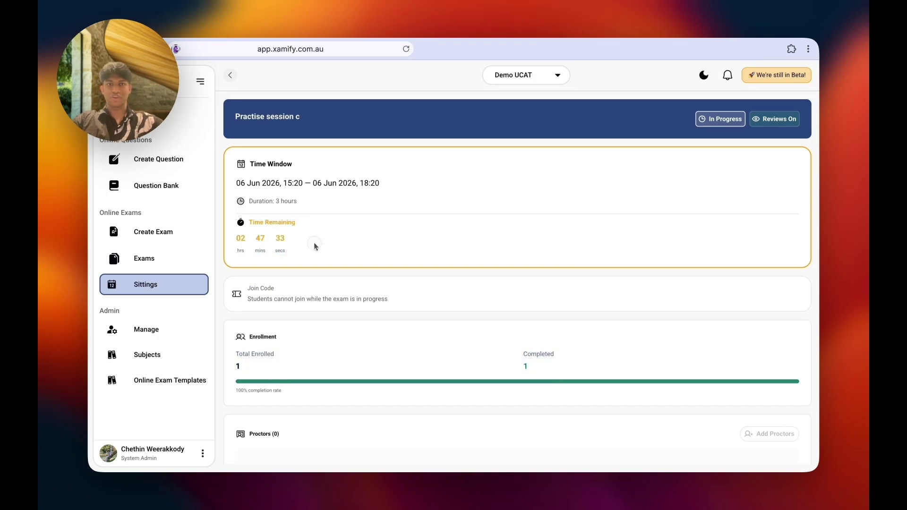